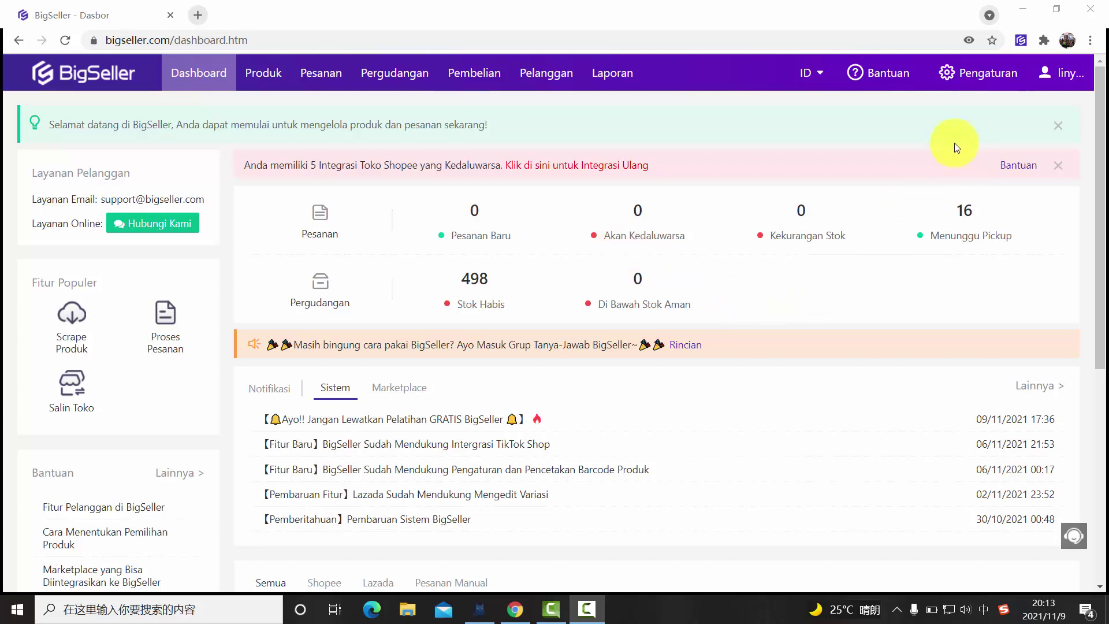
Open the label template settings and start adding a new label template.
{"action": "left_click", "coordinate": [973, 97]}
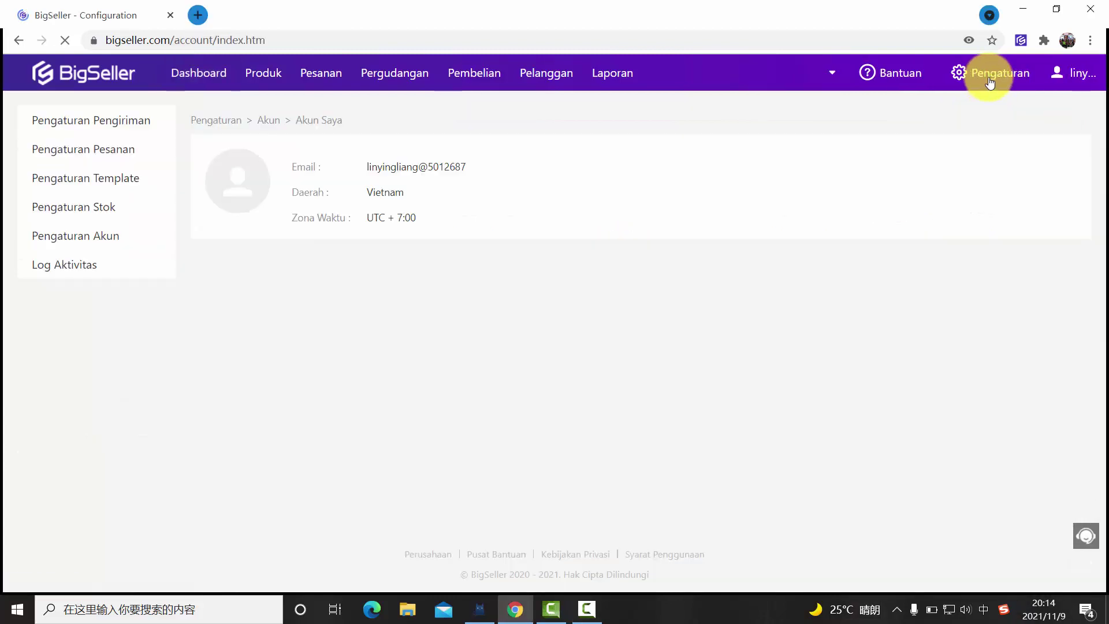
{"action": "left_click", "coordinate": [84, 185]}
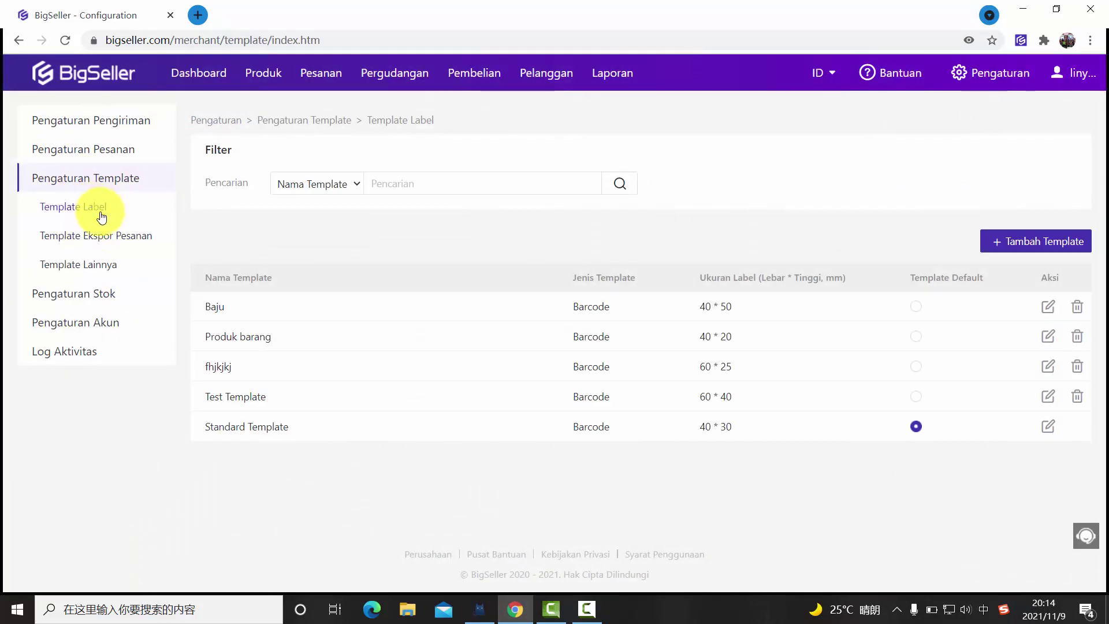
{"action": "left_click", "coordinate": [1039, 247]}
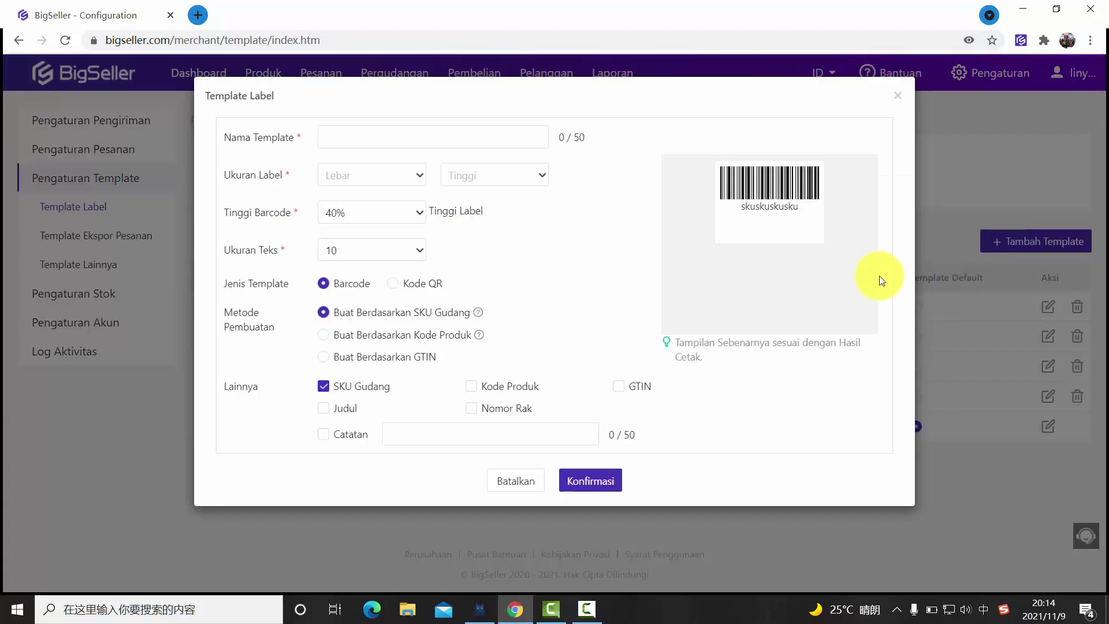
Name the new template Jaket and set the label size to 40 mm wide by 20 mm high.
{"action": "left_click", "coordinate": [352, 135]}
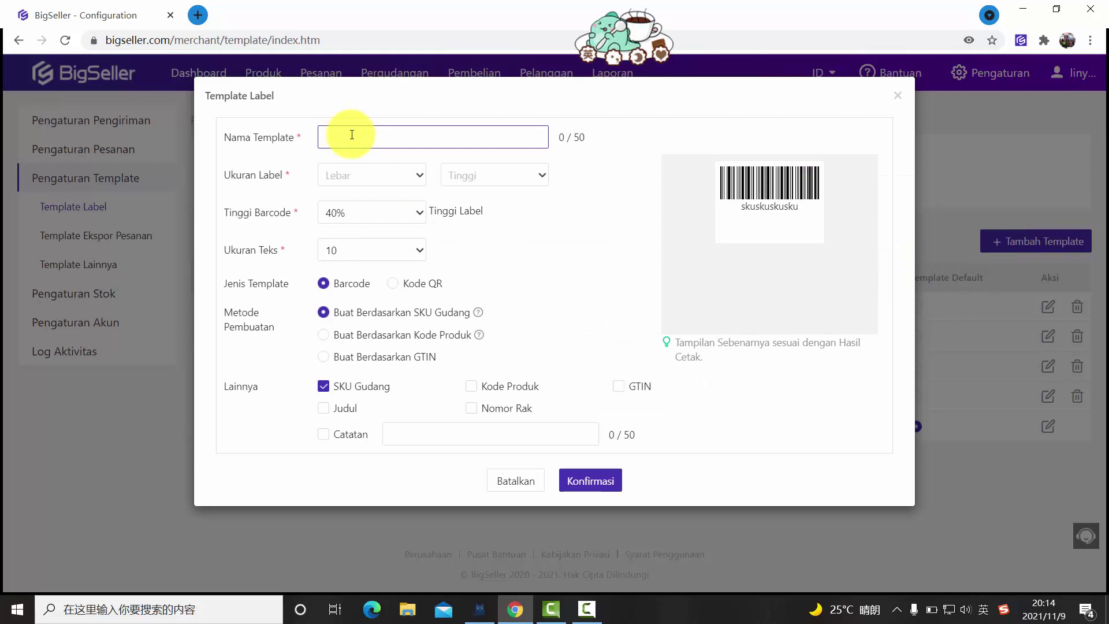
{"action": "type", "text": "Jaket"}
{"action": "left_click", "coordinate": [348, 174]}
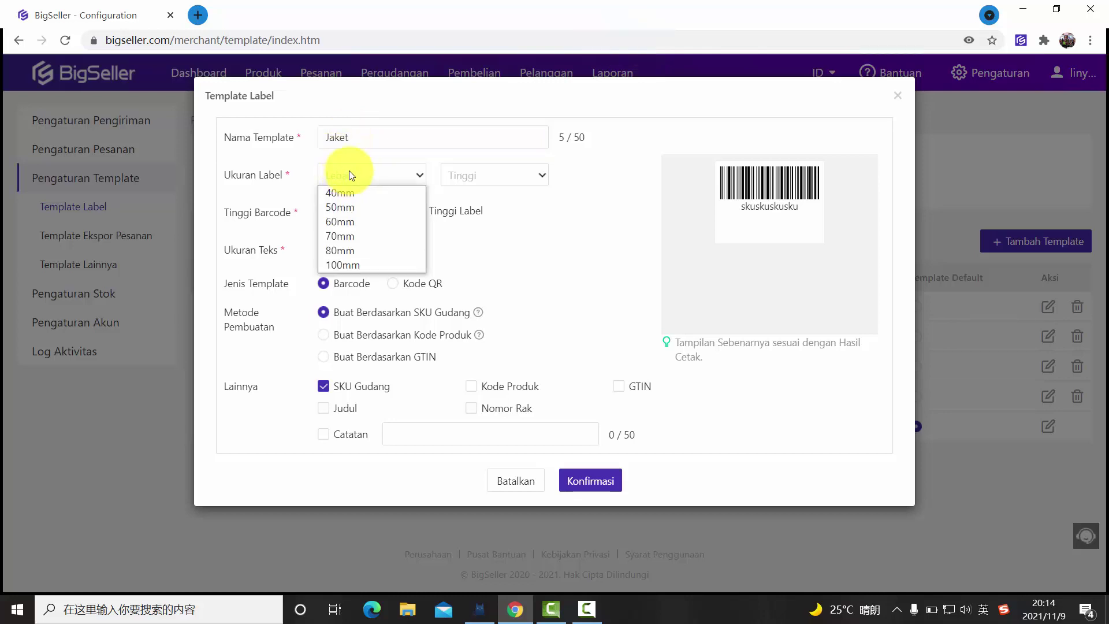
{"action": "left_click", "coordinate": [341, 191]}
{"action": "left_click", "coordinate": [484, 184]}
{"action": "left_click", "coordinate": [501, 199]}
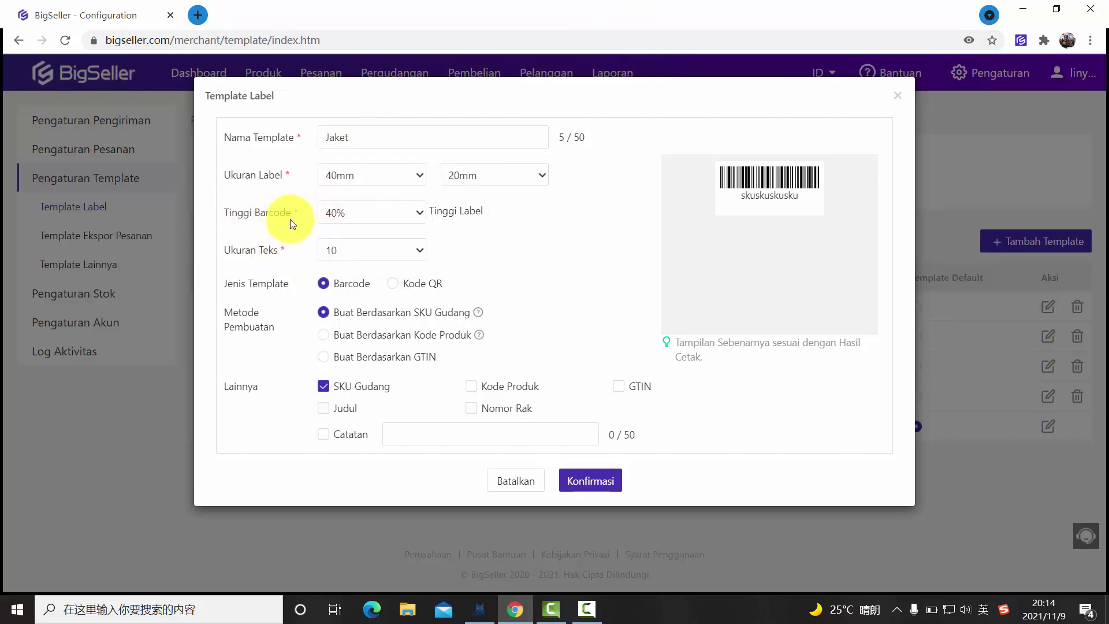
Set the barcode height to 20% of the label height and keep the text size at 10.
{"action": "left_click", "coordinate": [352, 215]}
{"action": "left_click", "coordinate": [352, 229]}
{"action": "left_click", "coordinate": [359, 220]}
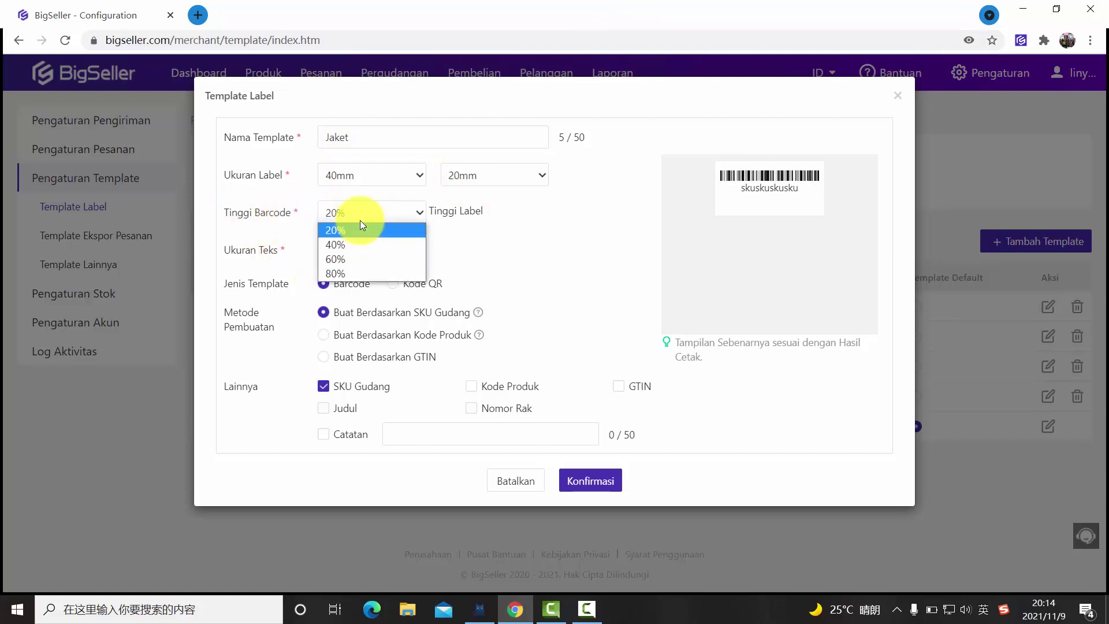
{"action": "left_click", "coordinate": [360, 234]}
{"action": "left_click", "coordinate": [352, 246]}
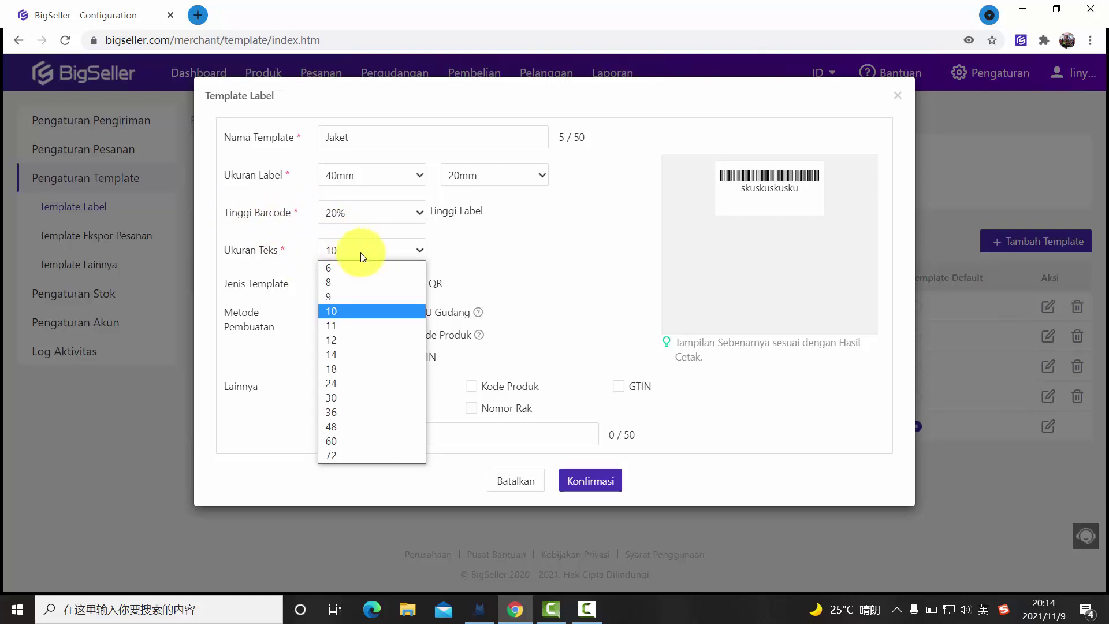
{"action": "left_click", "coordinate": [495, 249]}
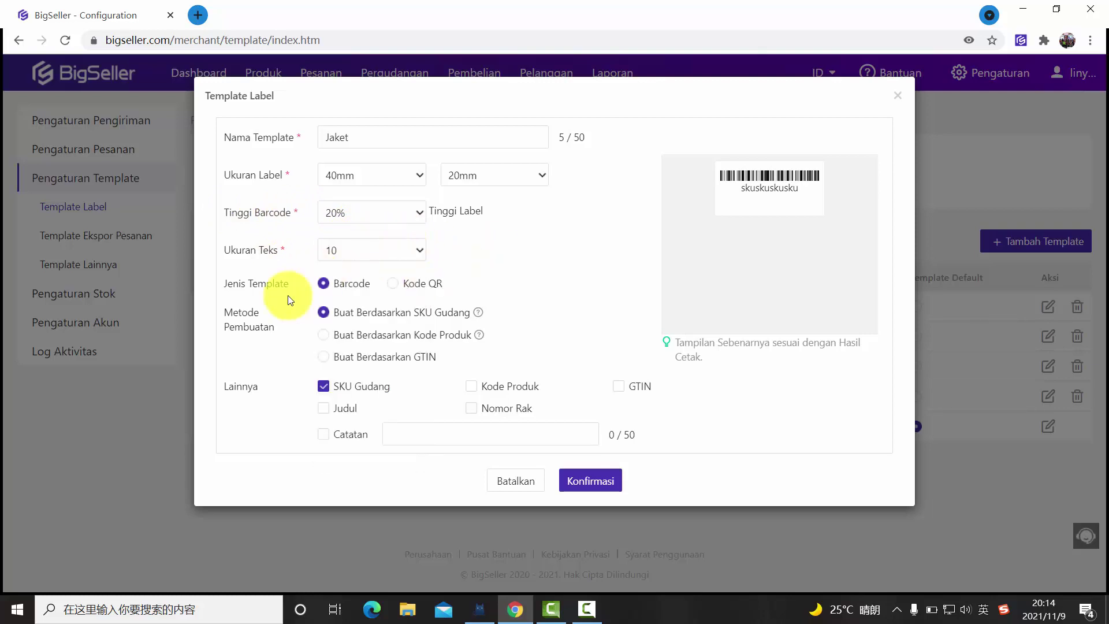
Try the Kode QR template type, switch back to Barcode, and base the code generation on Kode Produk.
{"action": "left_click", "coordinate": [399, 284]}
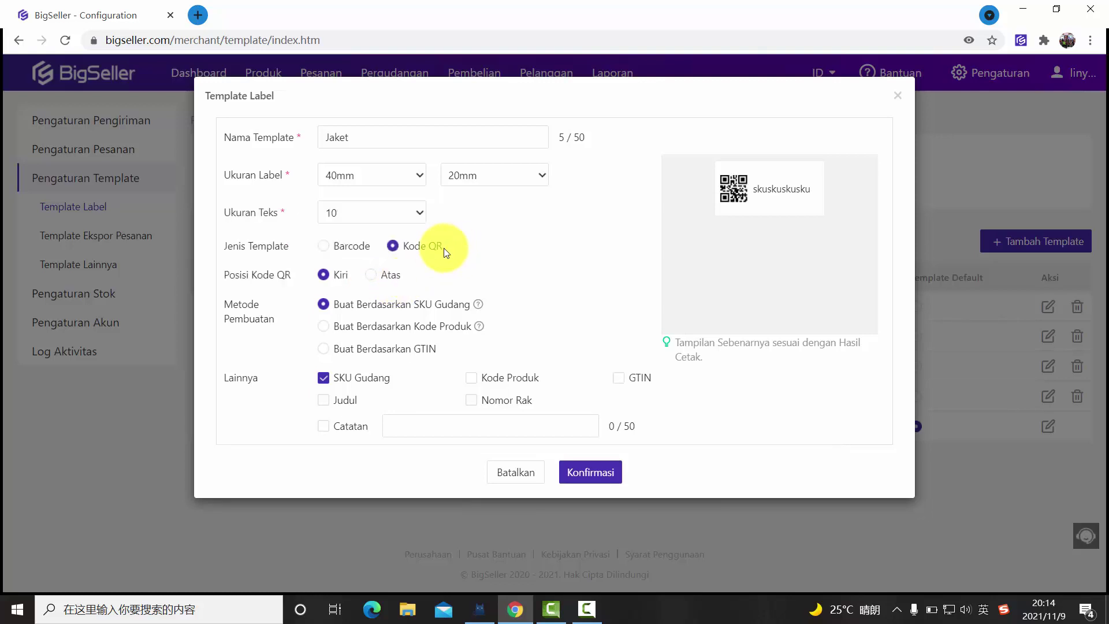
{"action": "left_click", "coordinate": [324, 246]}
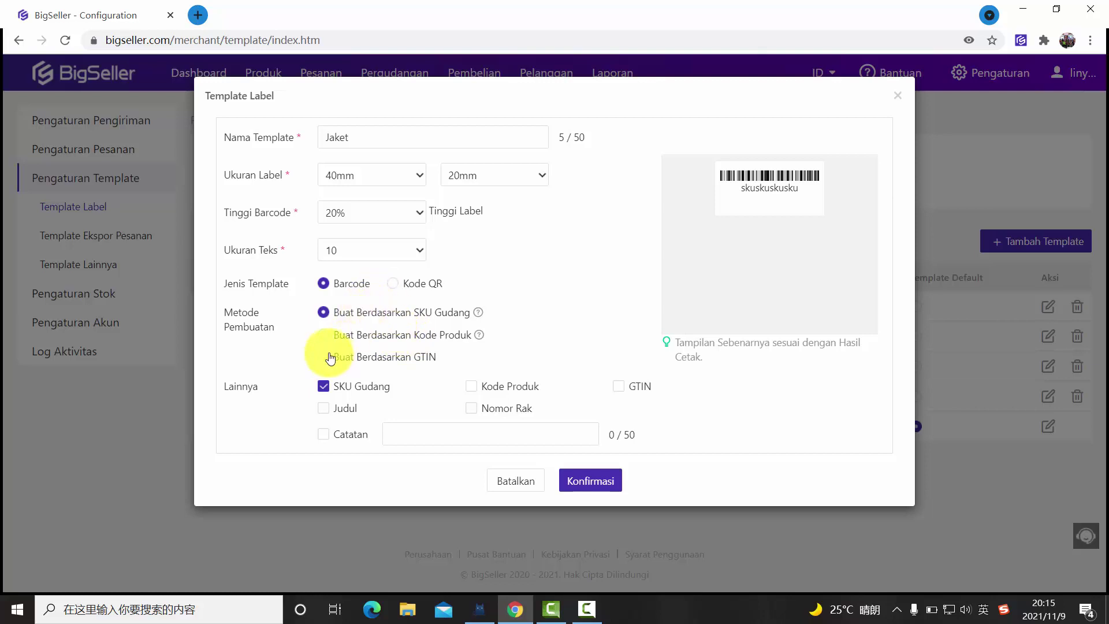
{"action": "left_click", "coordinate": [321, 335]}
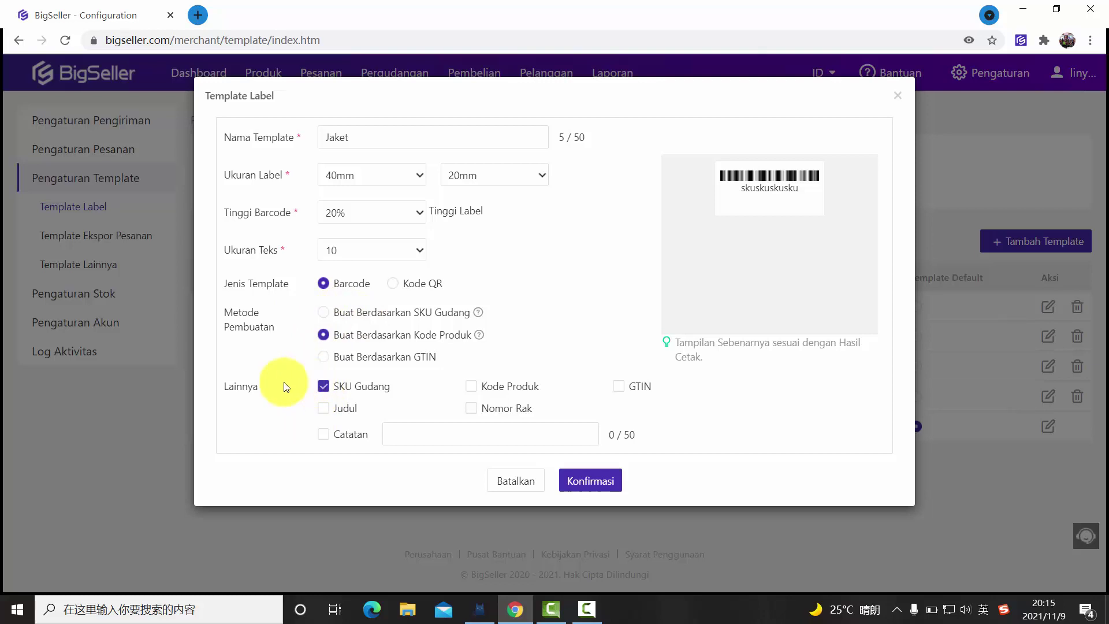
Include Judul, Catatan, Kode Produk, Nomor Rak and GTIN on the label.
{"action": "left_click", "coordinate": [339, 408]}
{"action": "left_click", "coordinate": [323, 434]}
{"action": "left_click", "coordinate": [471, 387]}
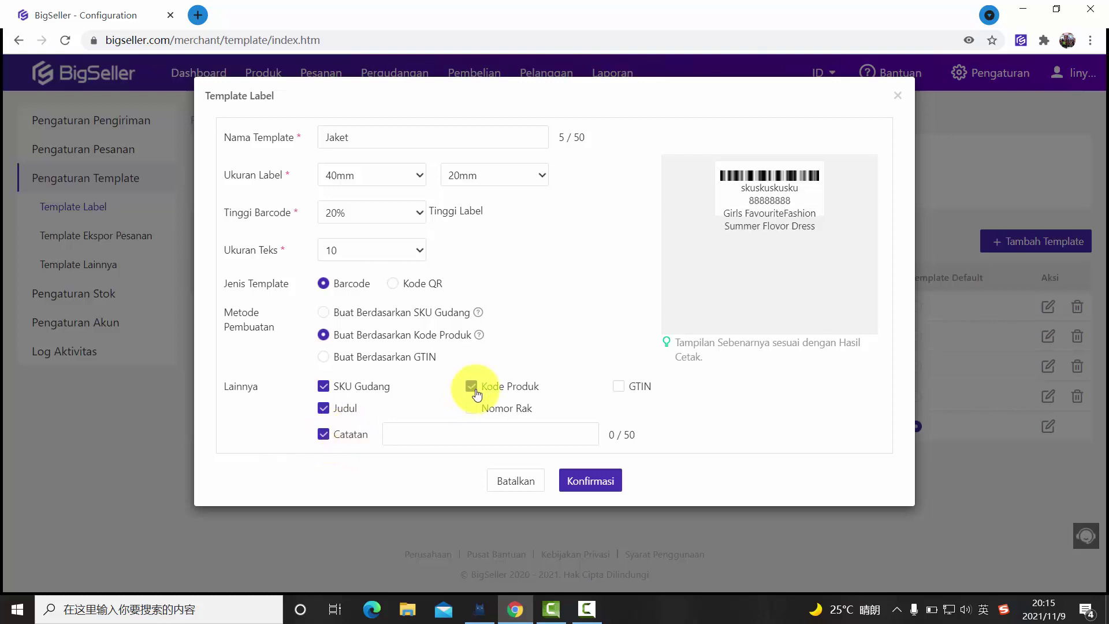
{"action": "left_click", "coordinate": [471, 408]}
{"action": "left_click", "coordinate": [617, 389]}
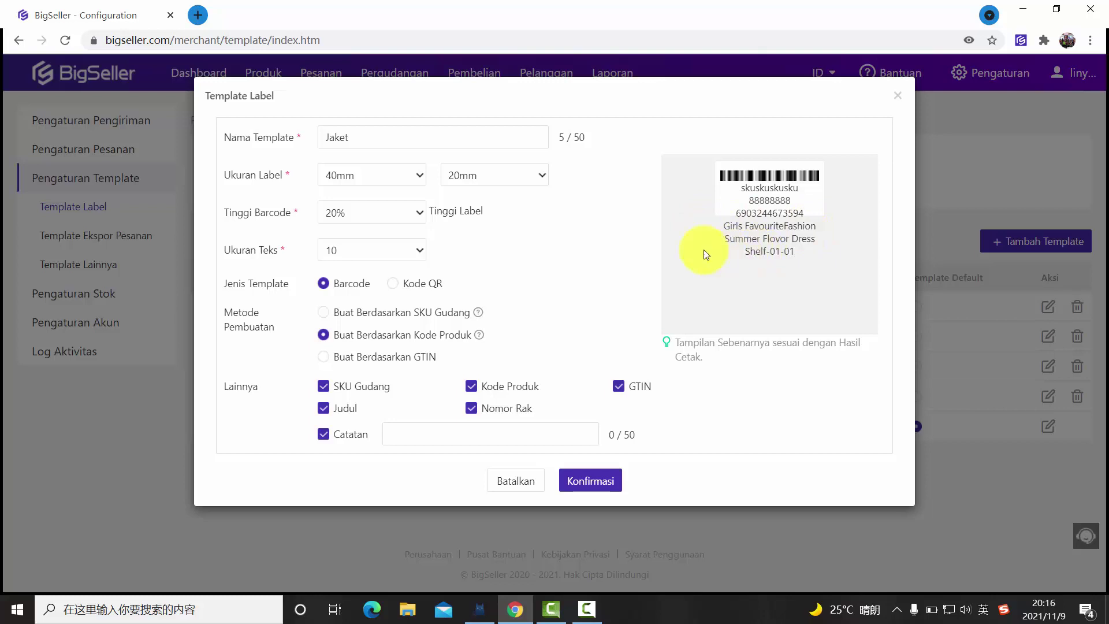
Try a label height of 70 mm, followed by 50 mm.
{"action": "left_click", "coordinate": [521, 184]}
{"action": "left_click", "coordinate": [483, 281]}
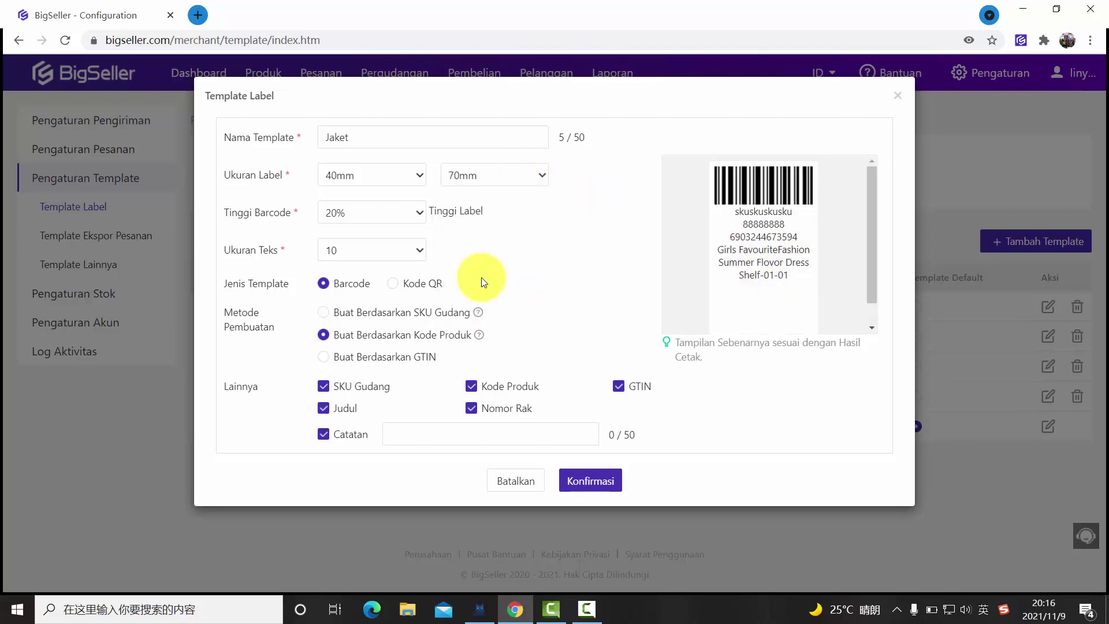
{"action": "left_click", "coordinate": [473, 175]}
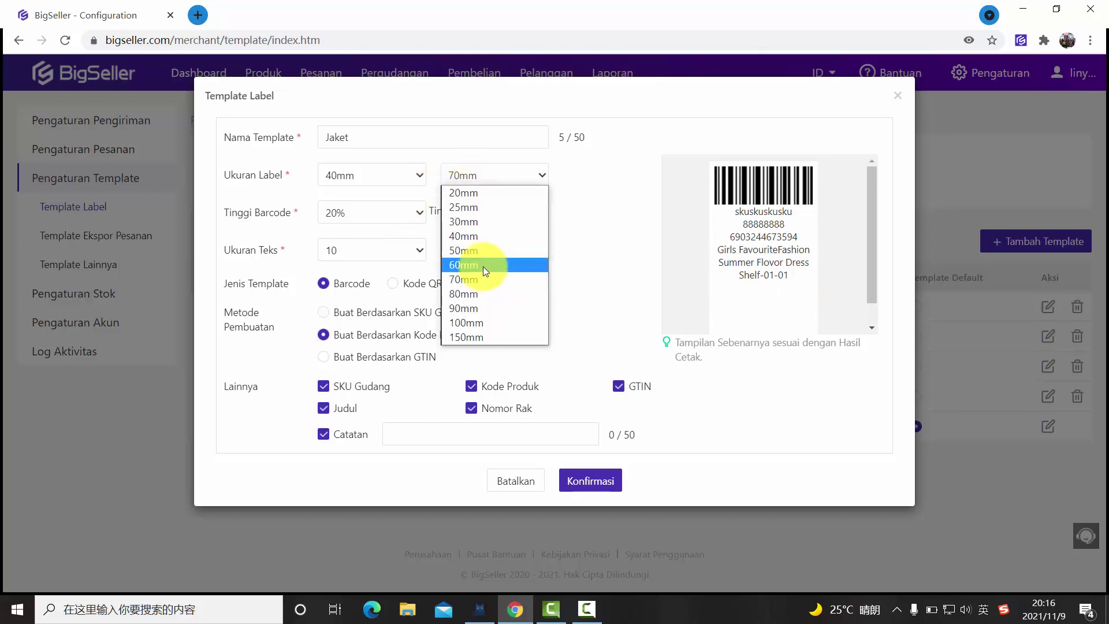
{"action": "left_click", "coordinate": [488, 251]}
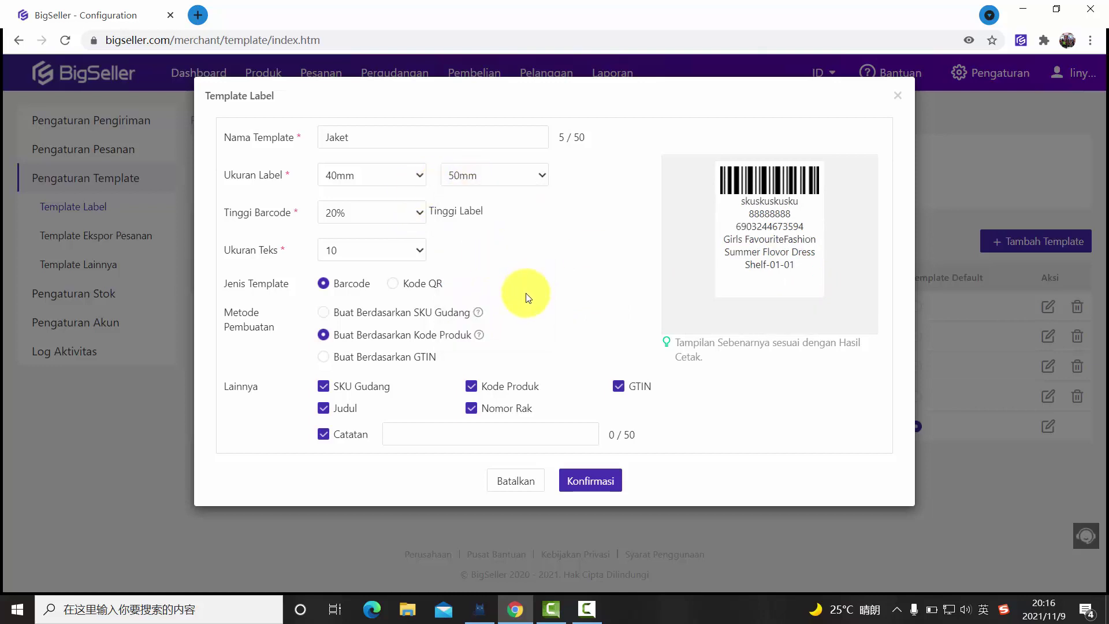
Exclude Nomor Rak and Kode Produk from the label and set the label height to 30 mm.
{"action": "left_click", "coordinate": [483, 409]}
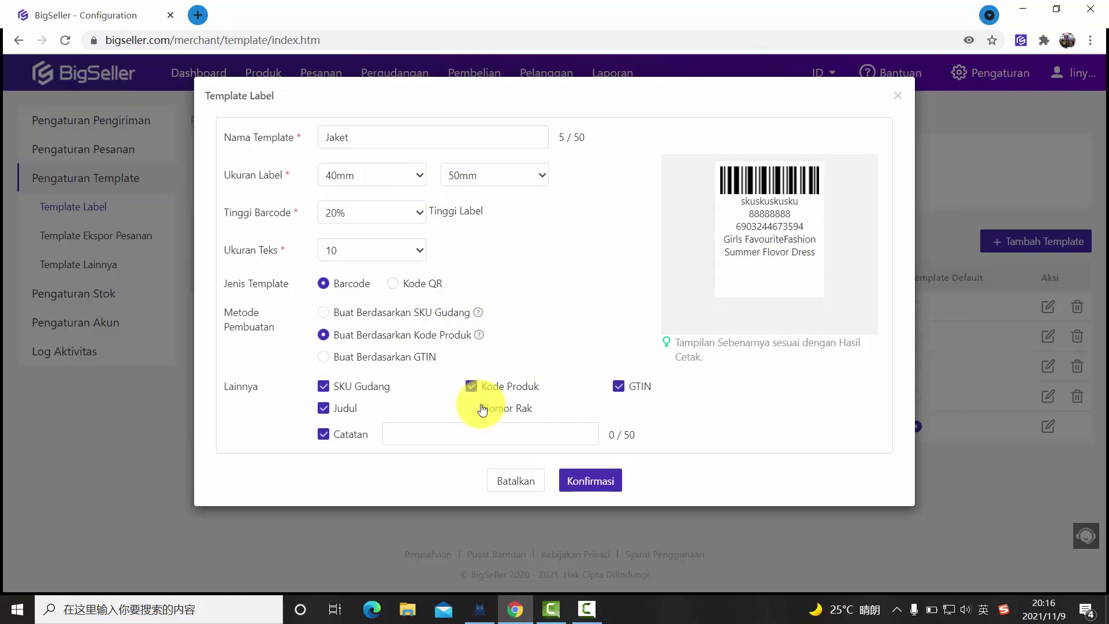
{"action": "left_click", "coordinate": [481, 388]}
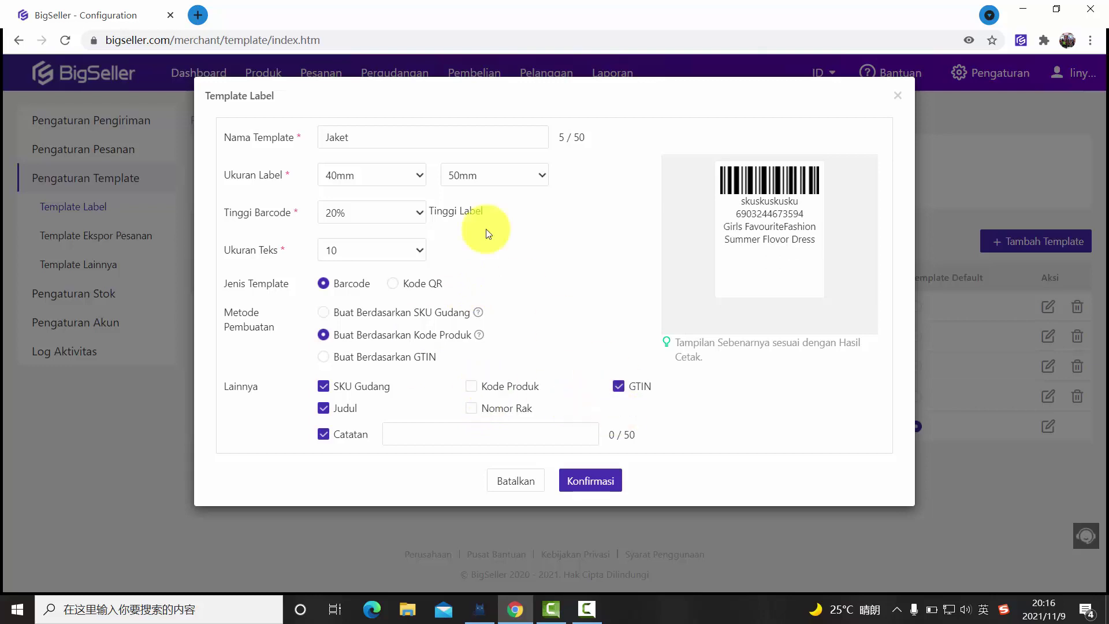
{"action": "left_click", "coordinate": [513, 177]}
{"action": "left_click", "coordinate": [508, 218]}
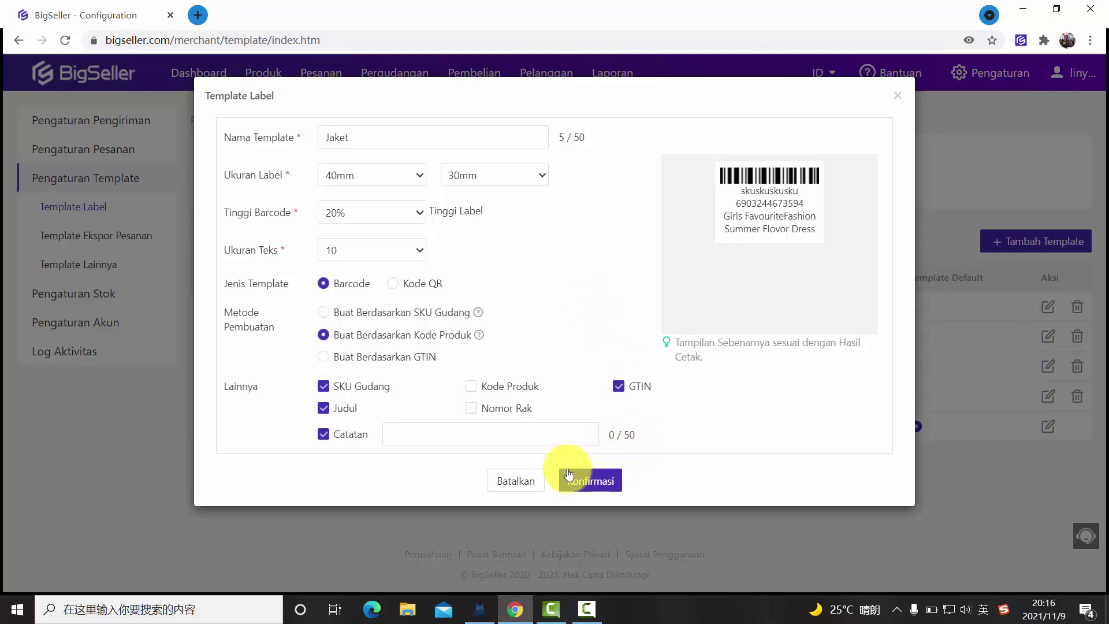
Save the label template and make Jaket the default template.
{"action": "left_click", "coordinate": [592, 482]}
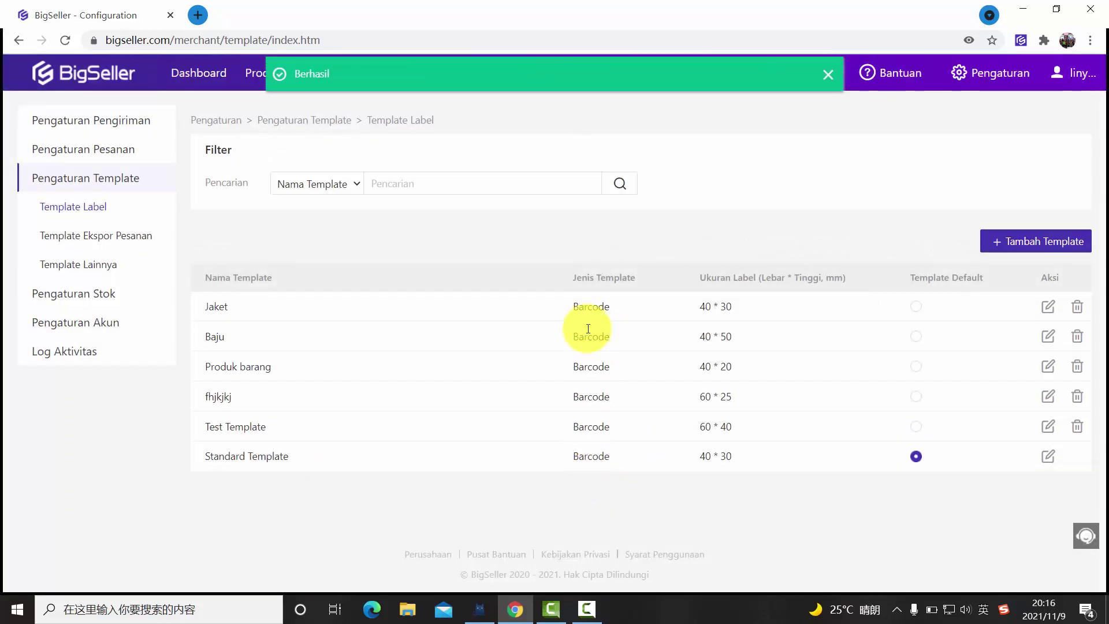
{"action": "left_click", "coordinate": [914, 307]}
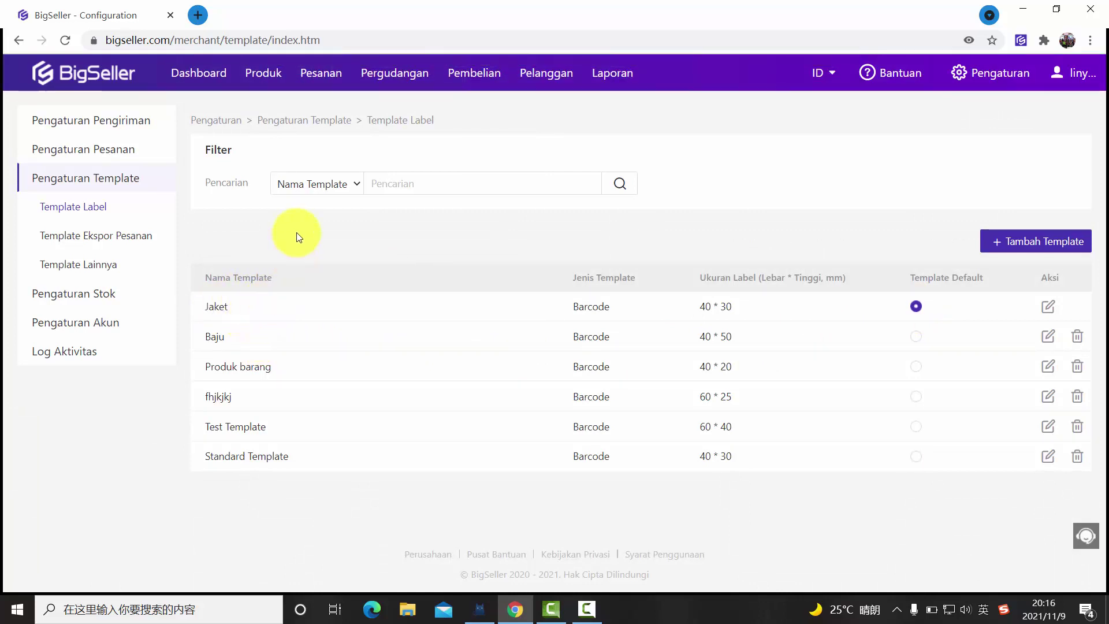
Open the SKU Gudang list and select the SKUs shifouyourizhi, SASA, A002 and A001-Black-S.
{"action": "mouse_move", "coordinate": [391, 71]}
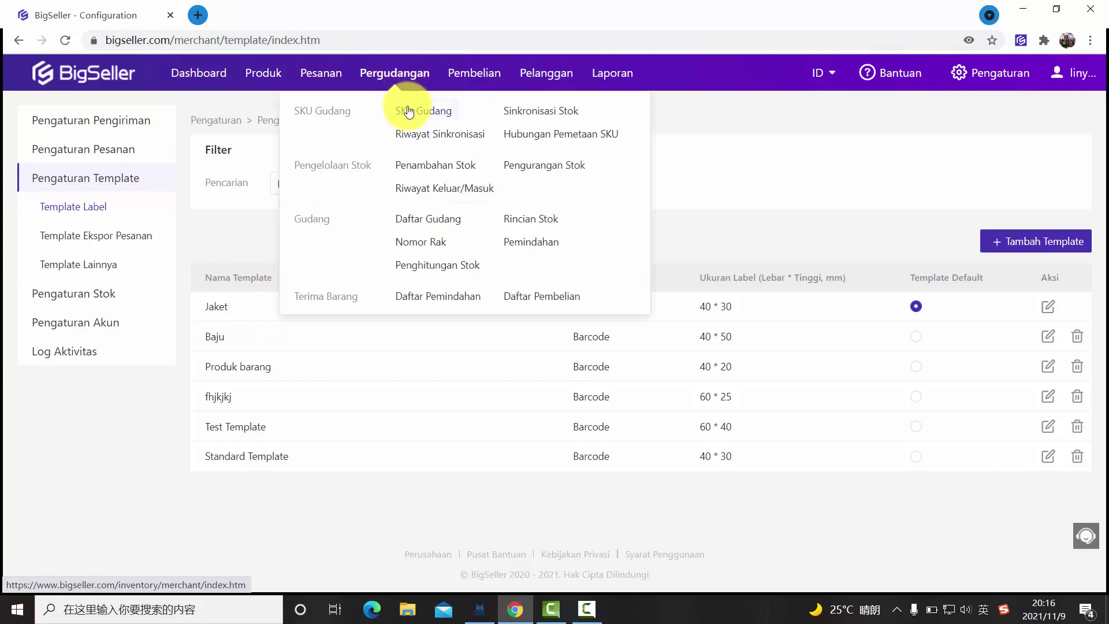
{"action": "left_click", "coordinate": [409, 110]}
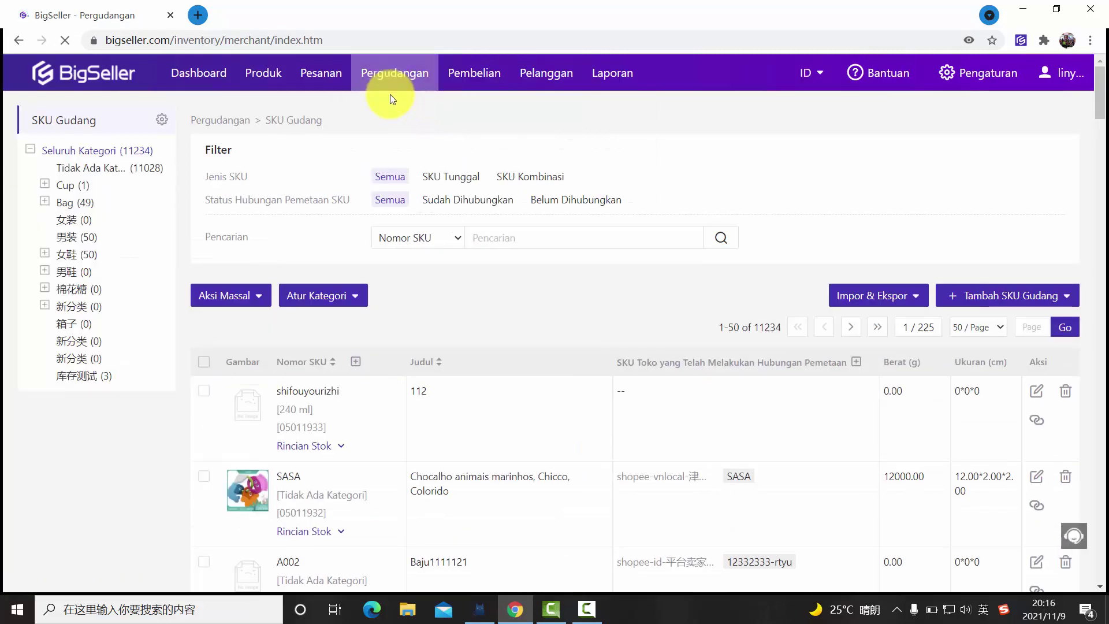
{"action": "mouse_move", "coordinate": [403, 69]}
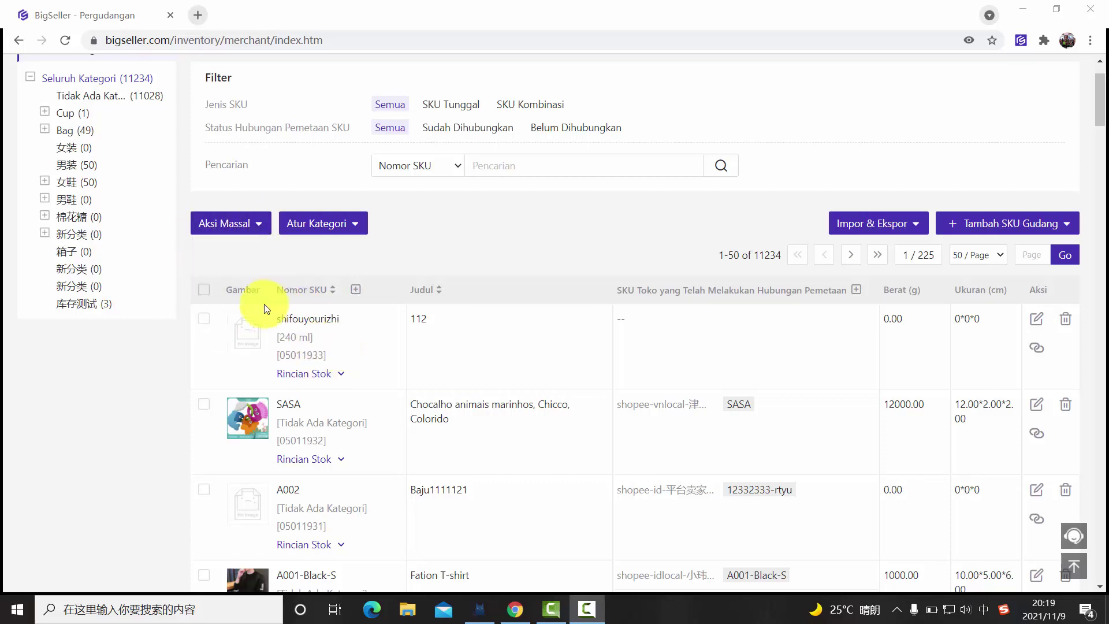
{"action": "scroll", "coordinate": [165, 267], "scroll_direction": "down", "scroll_amount": 1}
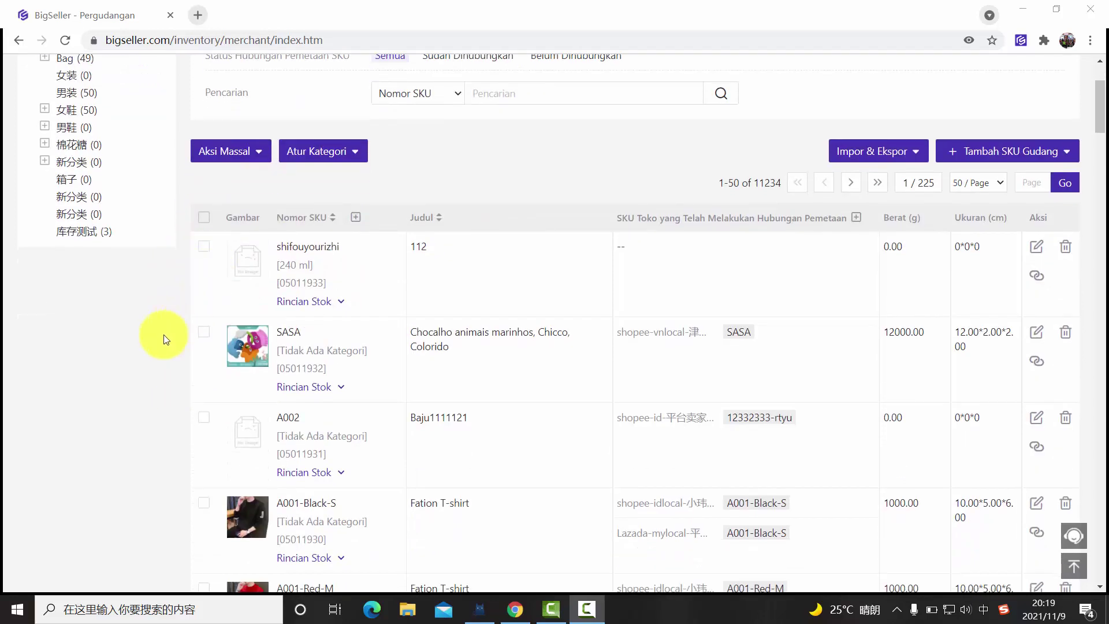
{"action": "left_click", "coordinate": [203, 247]}
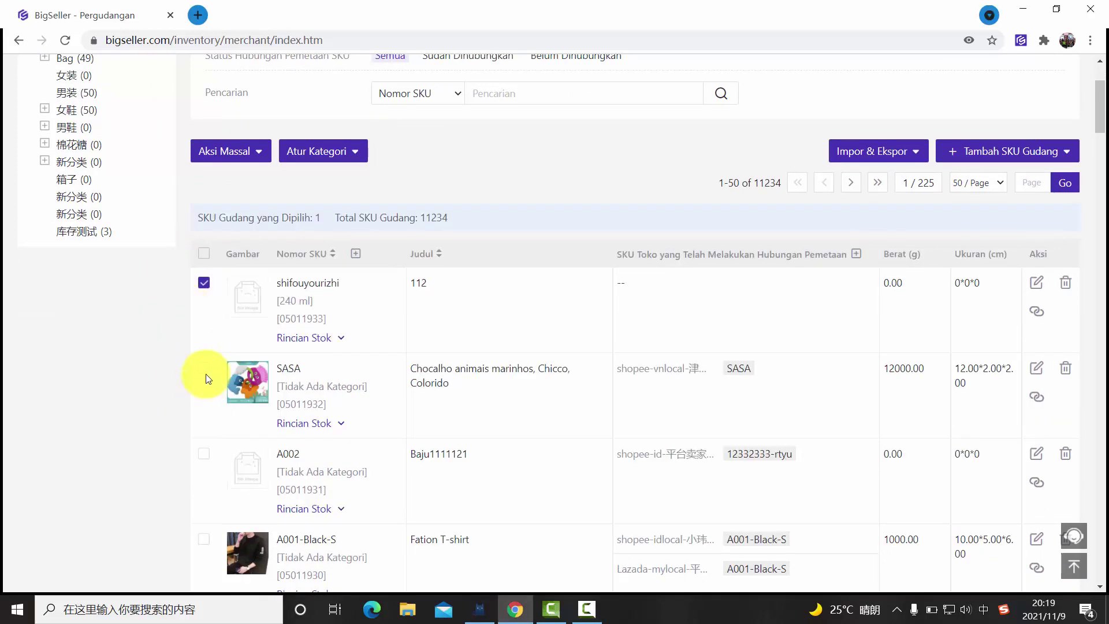
{"action": "left_click", "coordinate": [205, 370]}
{"action": "scroll", "coordinate": [199, 399], "scroll_direction": "down", "scroll_amount": 3}
{"action": "left_click", "coordinate": [203, 238]}
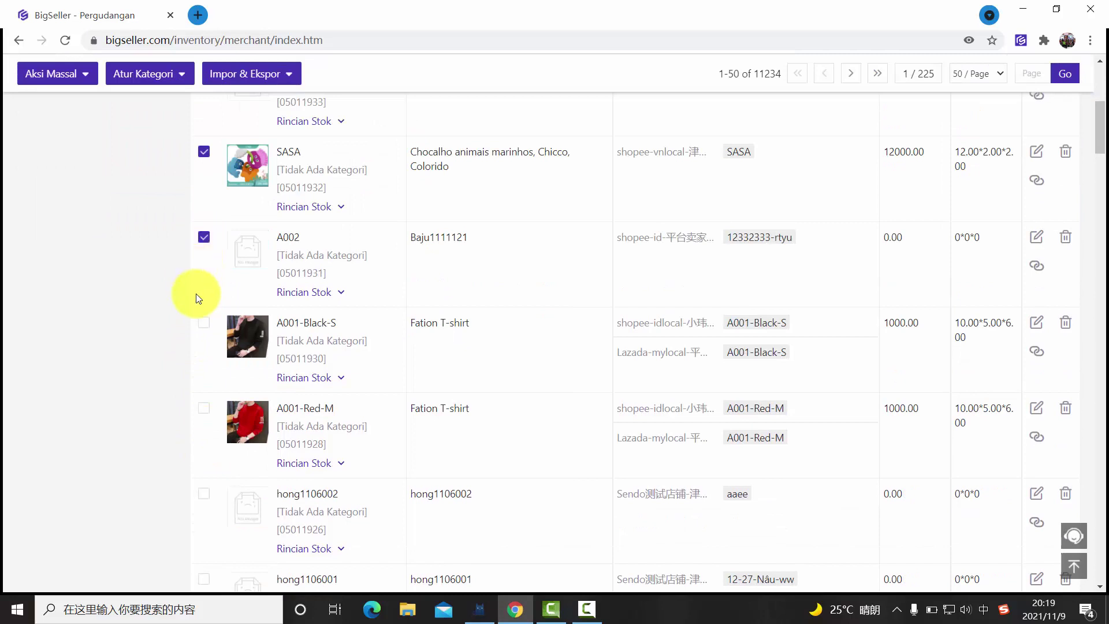
{"action": "left_click", "coordinate": [205, 323]}
{"action": "scroll", "coordinate": [199, 358], "scroll_direction": "up", "scroll_amount": 5}
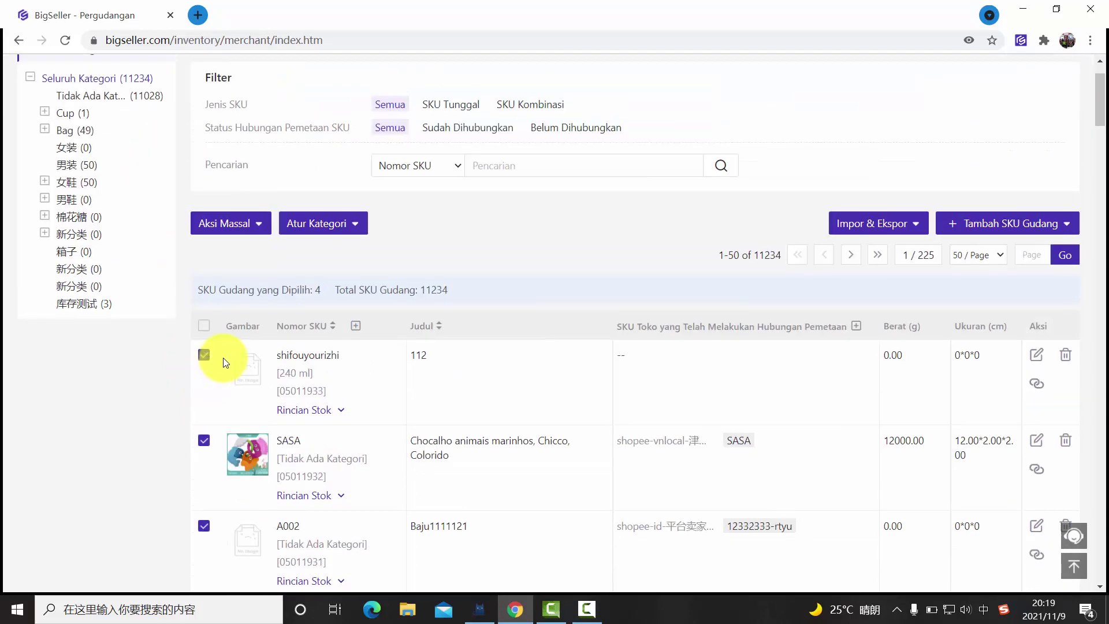
Print labels for the selected SKUs with the Jaket template and a Jumlah Cetak of 2, and close the generated PDF and result.
{"action": "left_click", "coordinate": [235, 223]}
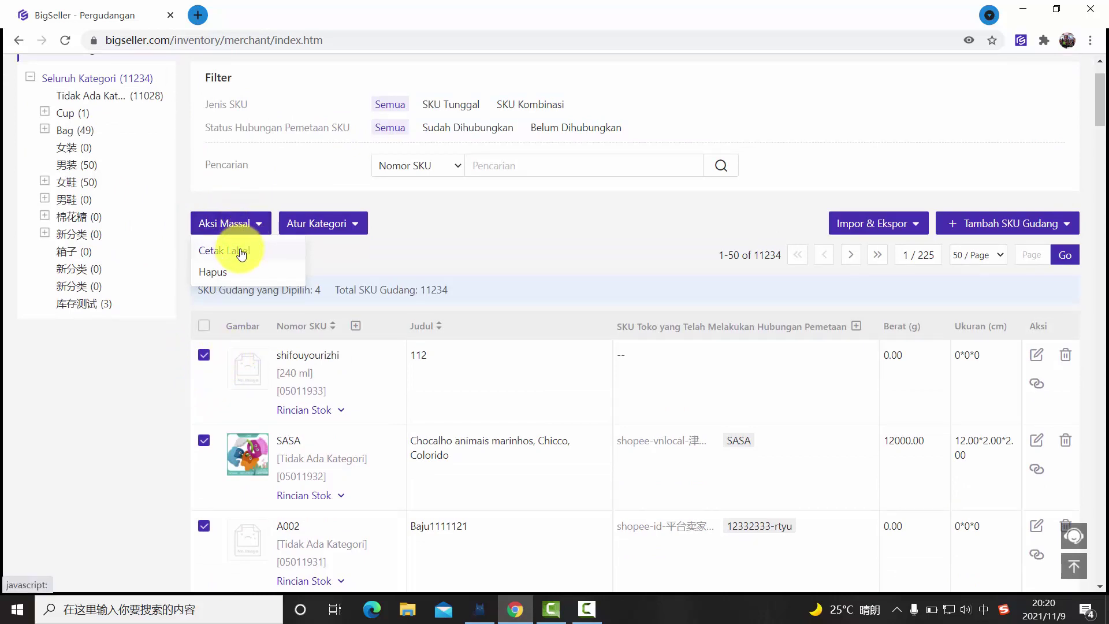
{"action": "left_click", "coordinate": [242, 254]}
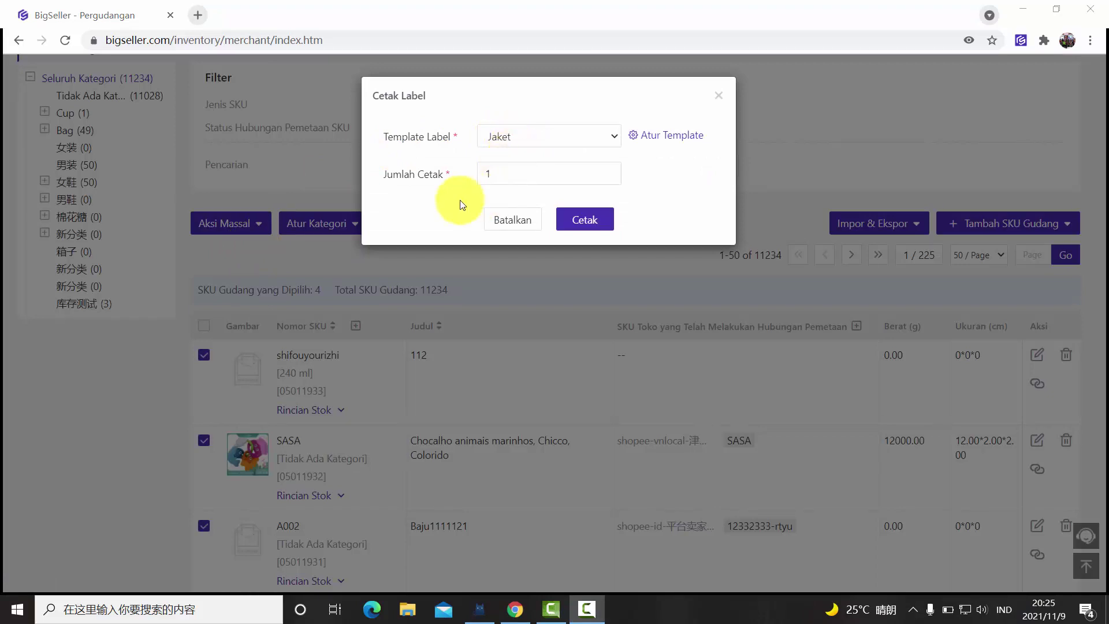
{"action": "left_click", "coordinate": [500, 174]}
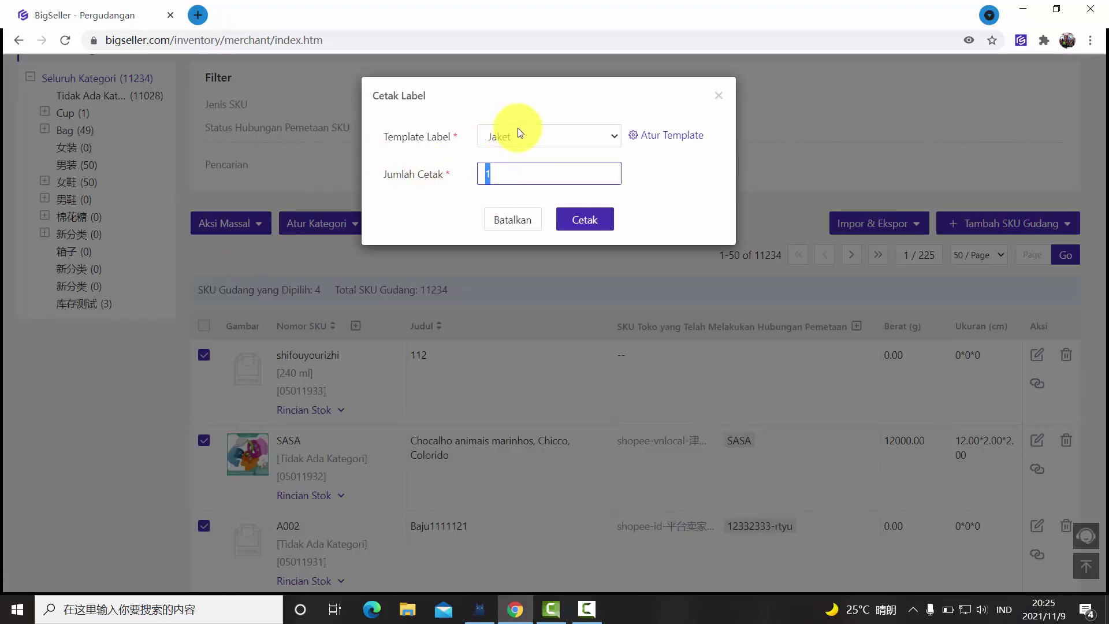
{"action": "left_click", "coordinate": [518, 135]}
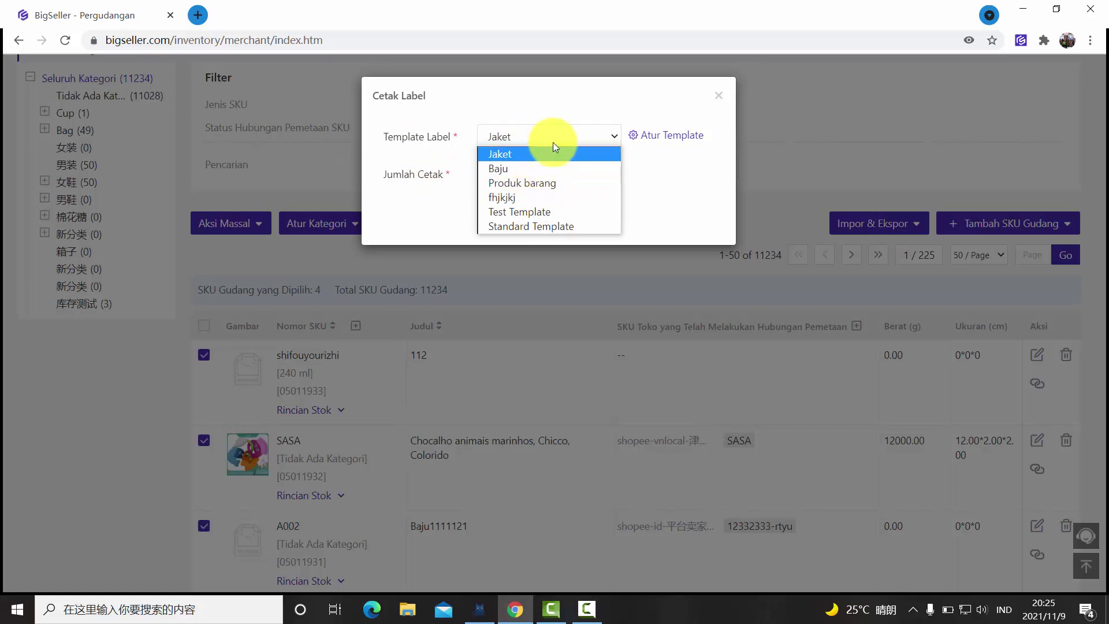
{"action": "left_click", "coordinate": [537, 138]}
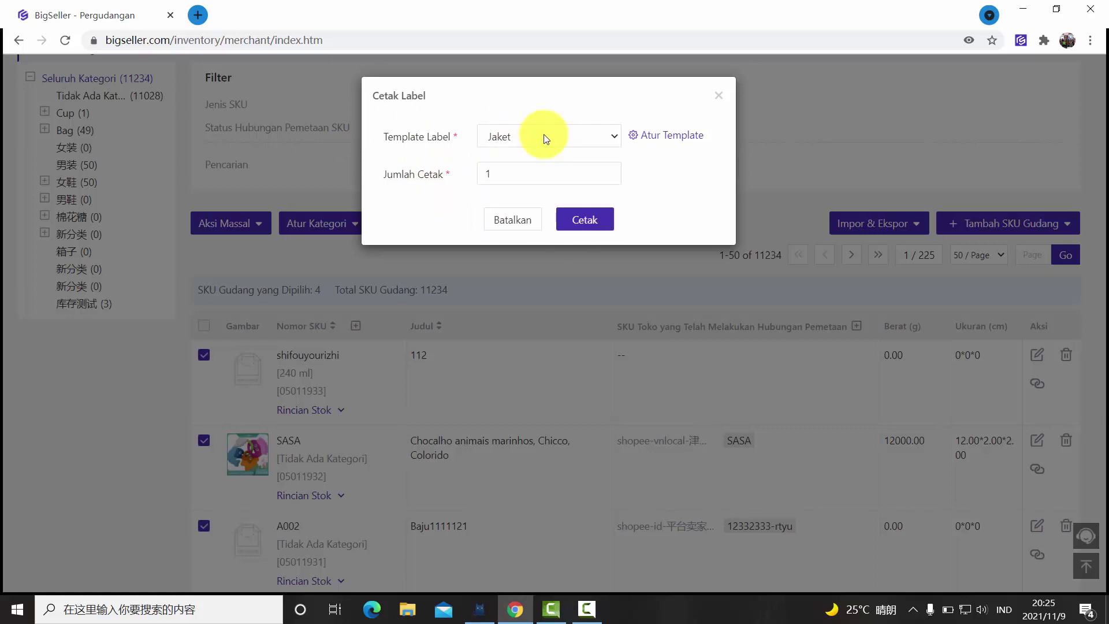
{"action": "double_click", "coordinate": [520, 173]}
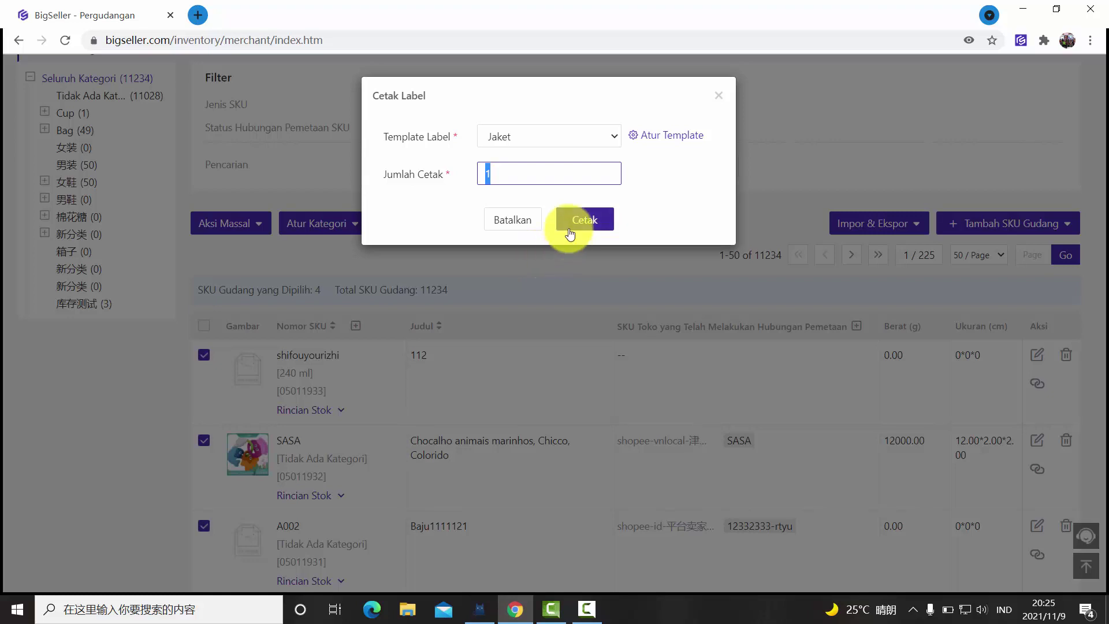
{"action": "type", "text": "2"}
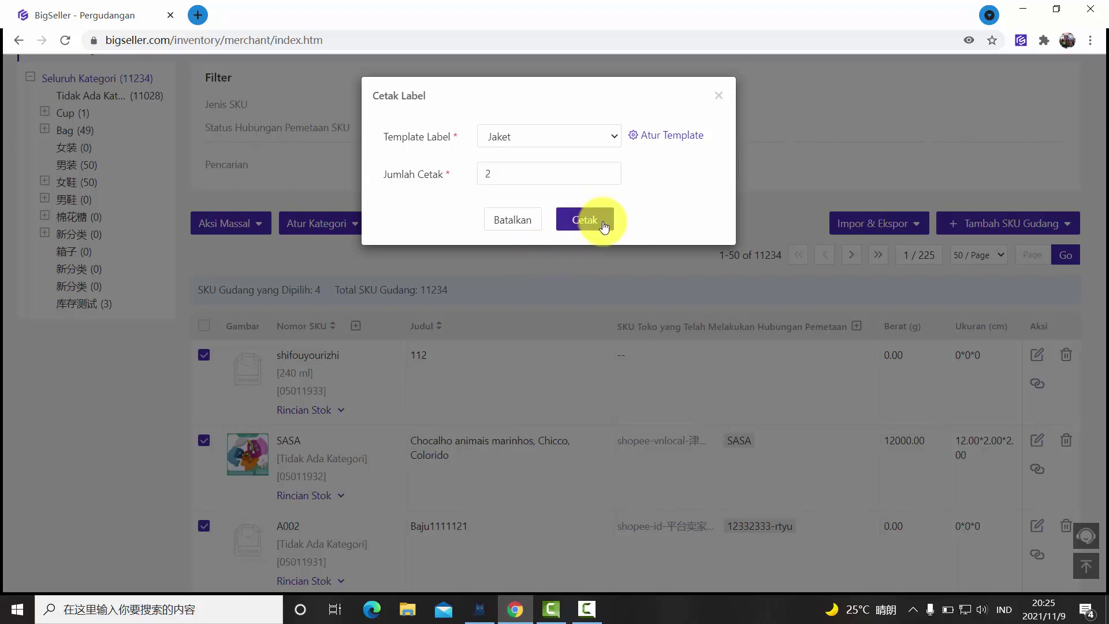
{"action": "left_click", "coordinate": [604, 227]}
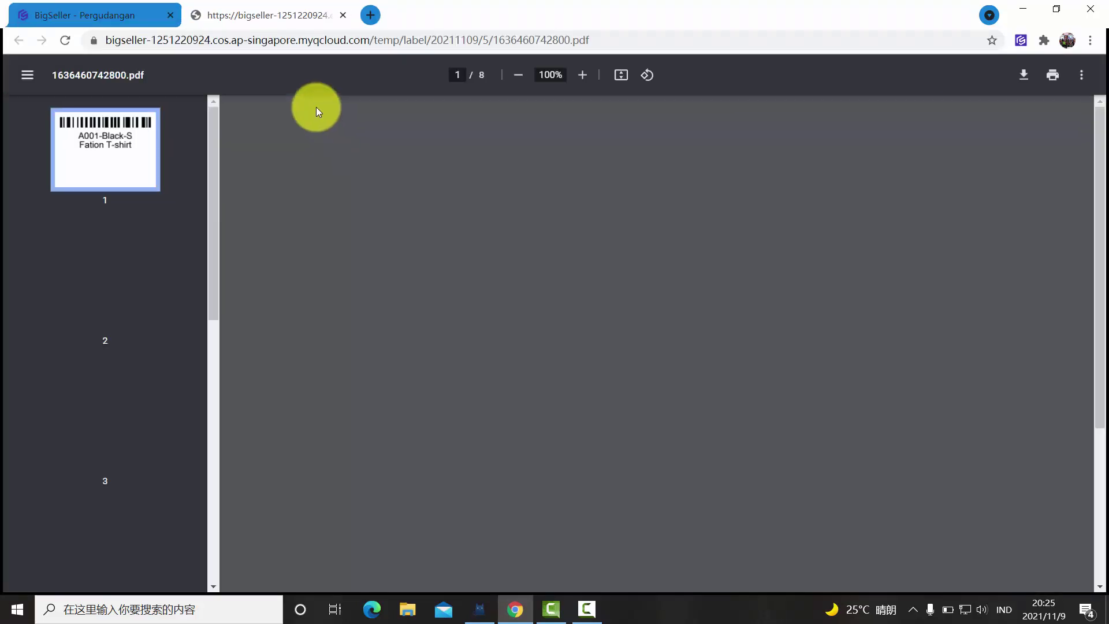
{"action": "left_click", "coordinate": [340, 16]}
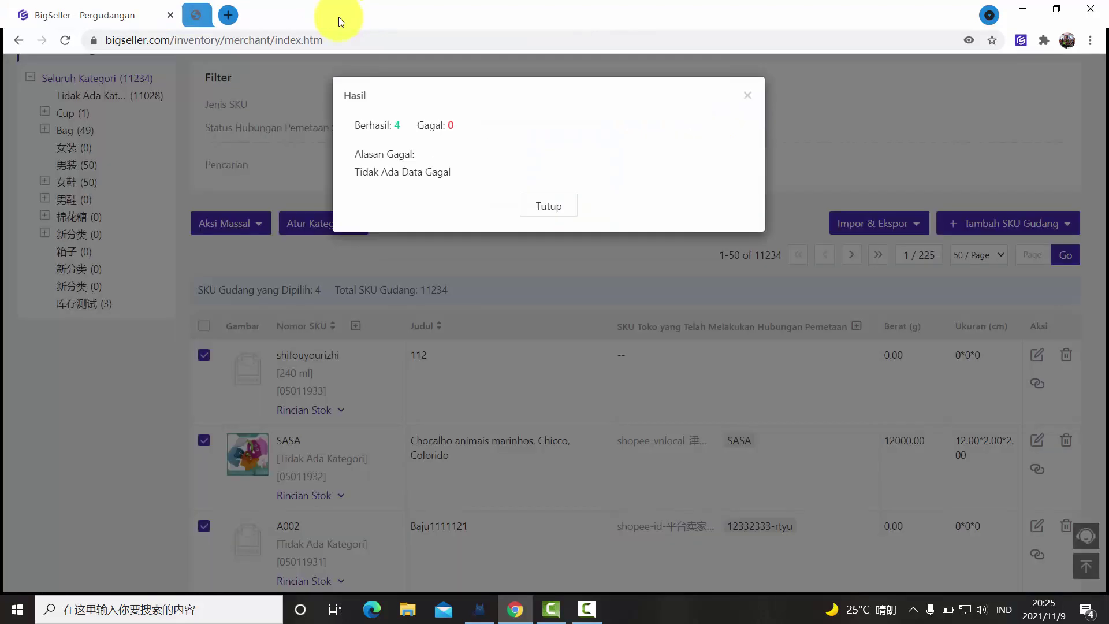
{"action": "left_click", "coordinate": [525, 199]}
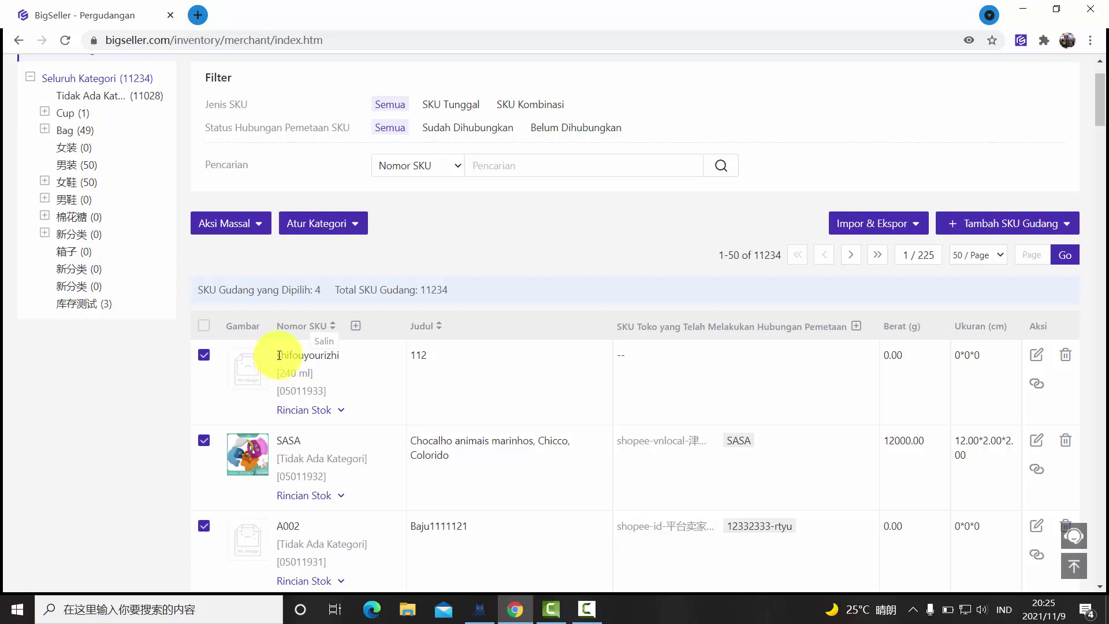
Copy the SKU number shifouyourizhi from the SKU Gudang list.
{"action": "left_click_drag", "start_coordinate": [279, 354], "coordinate": [345, 353]}
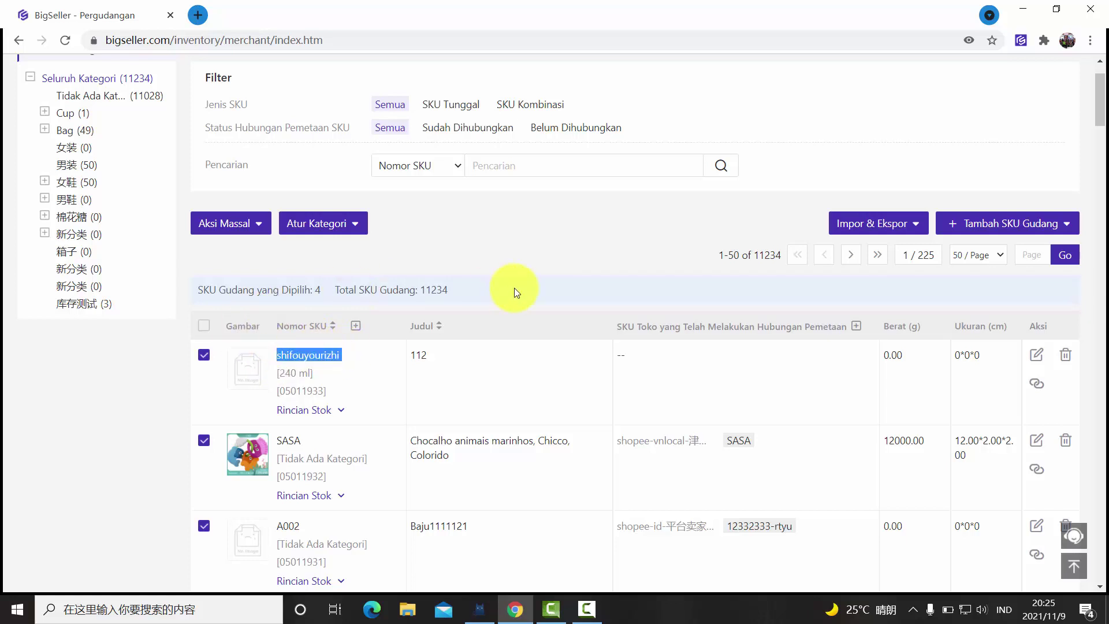
{"action": "scroll", "coordinate": [514, 288], "scroll_direction": "up", "scroll_amount": 2}
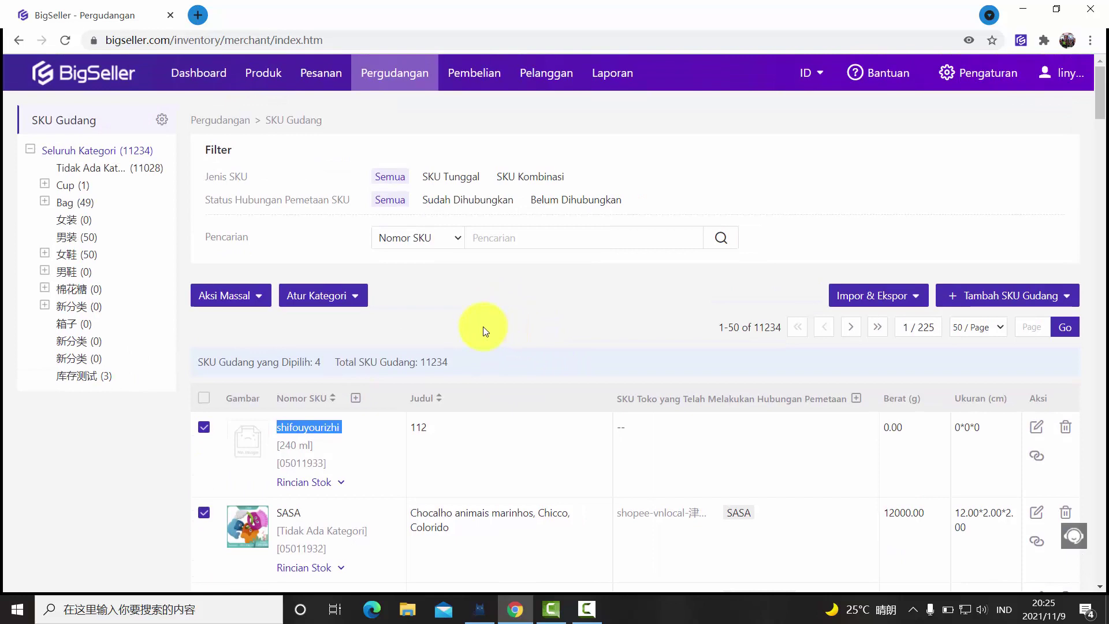
{"action": "left_click", "coordinate": [456, 301]}
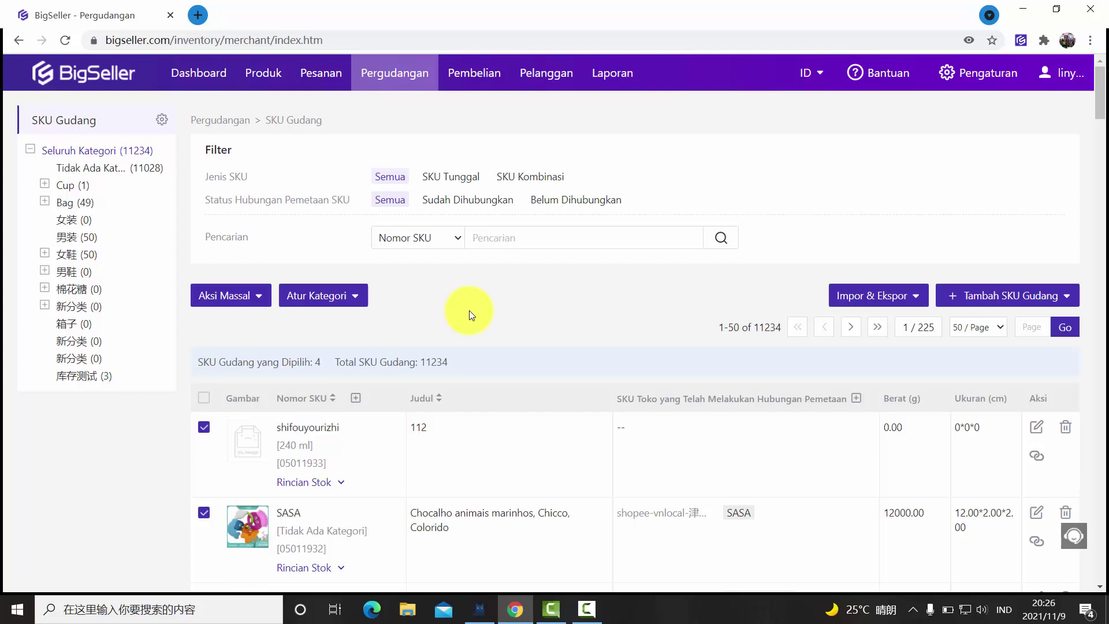
Open Penambahan Stok and start a new stock addition list.
{"action": "mouse_move", "coordinate": [396, 73]}
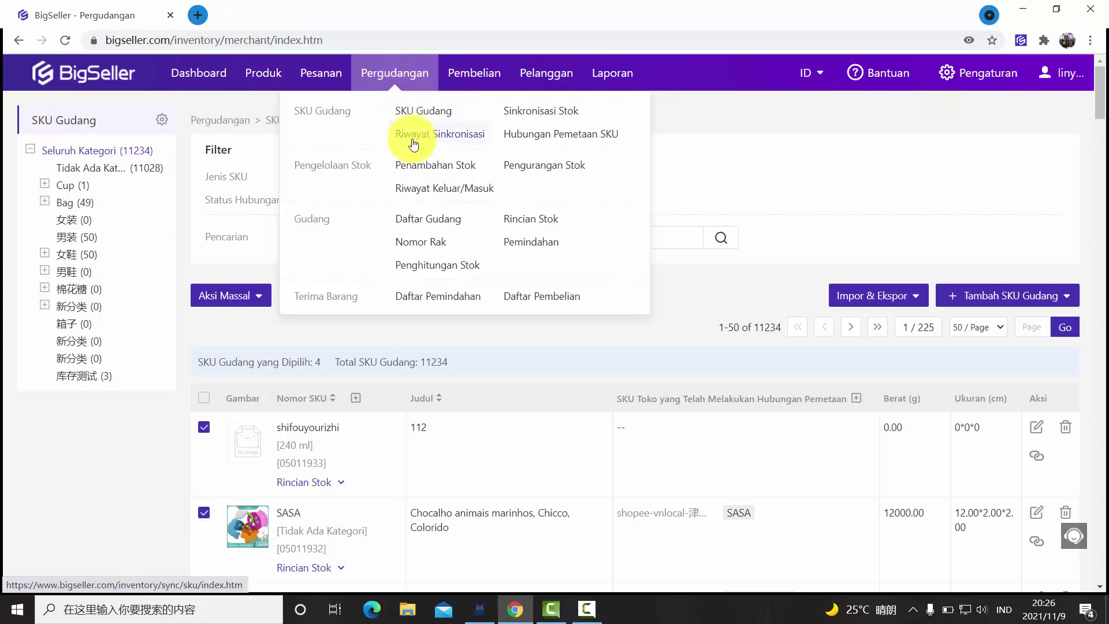
{"action": "left_click", "coordinate": [417, 172]}
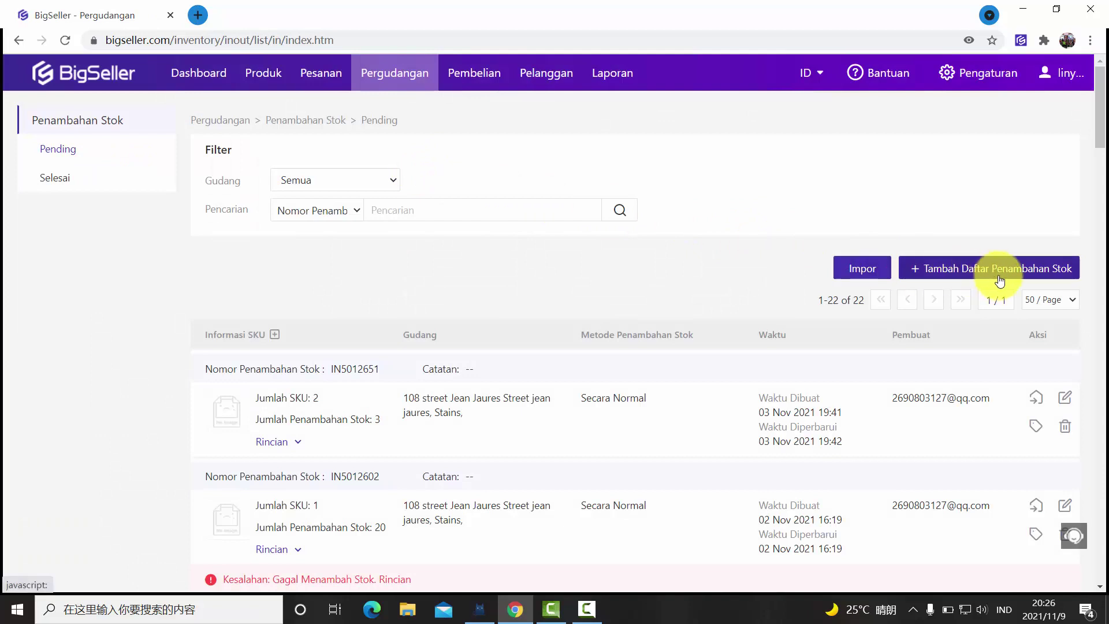
{"action": "left_click", "coordinate": [999, 280]}
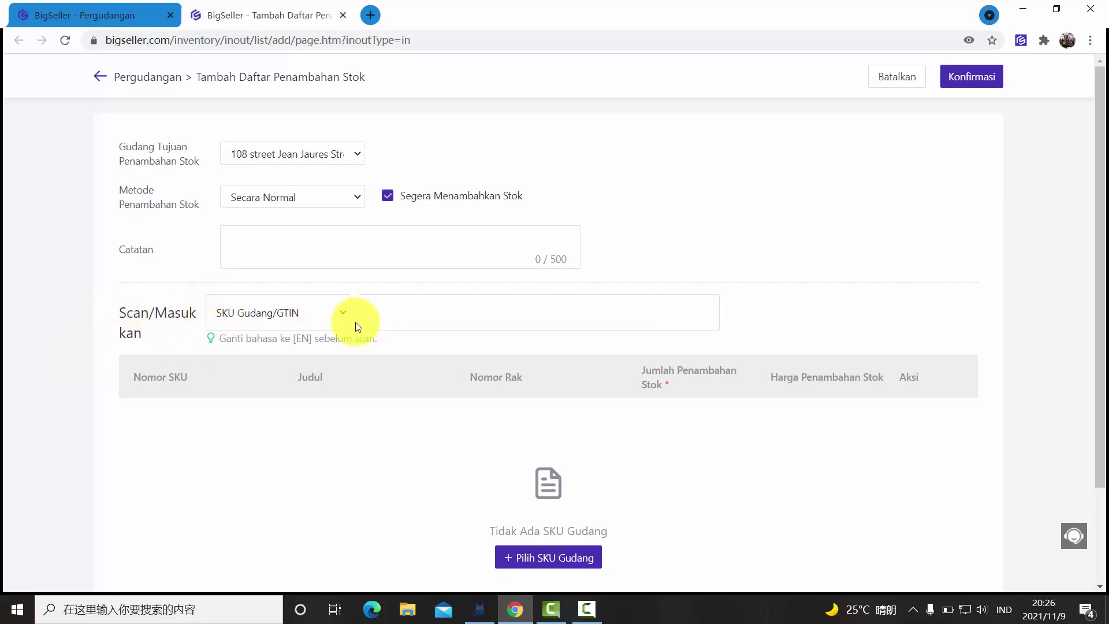
Add the SKU shifouyourizhi to the stock addition list, using SKU Gudang/GTIN as the scan type.
{"action": "left_click", "coordinate": [243, 312]}
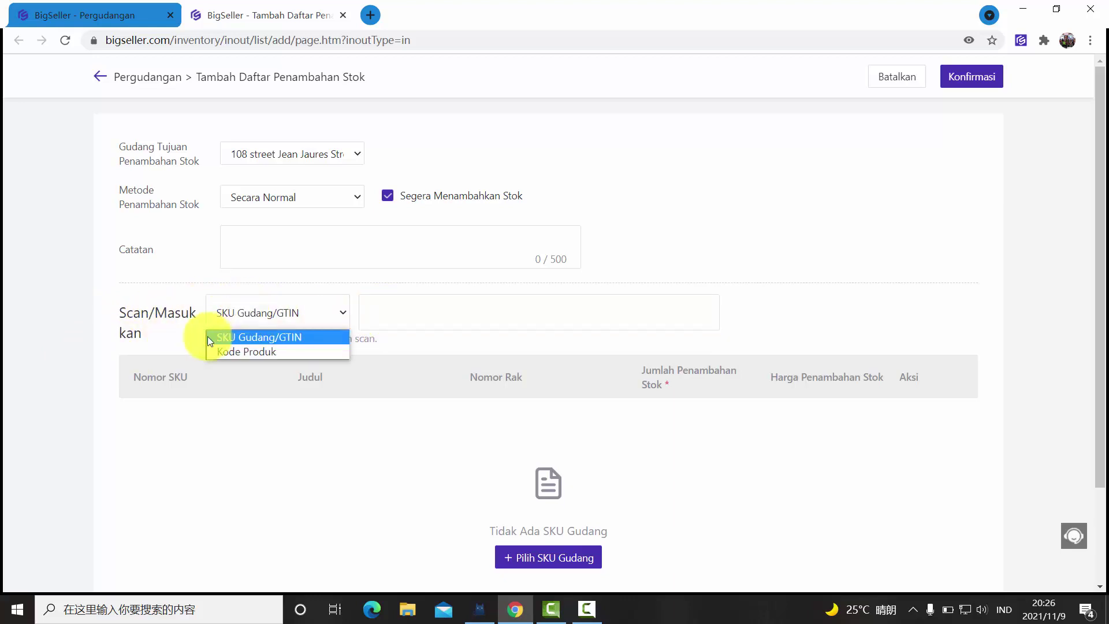
{"action": "left_click", "coordinate": [268, 336]}
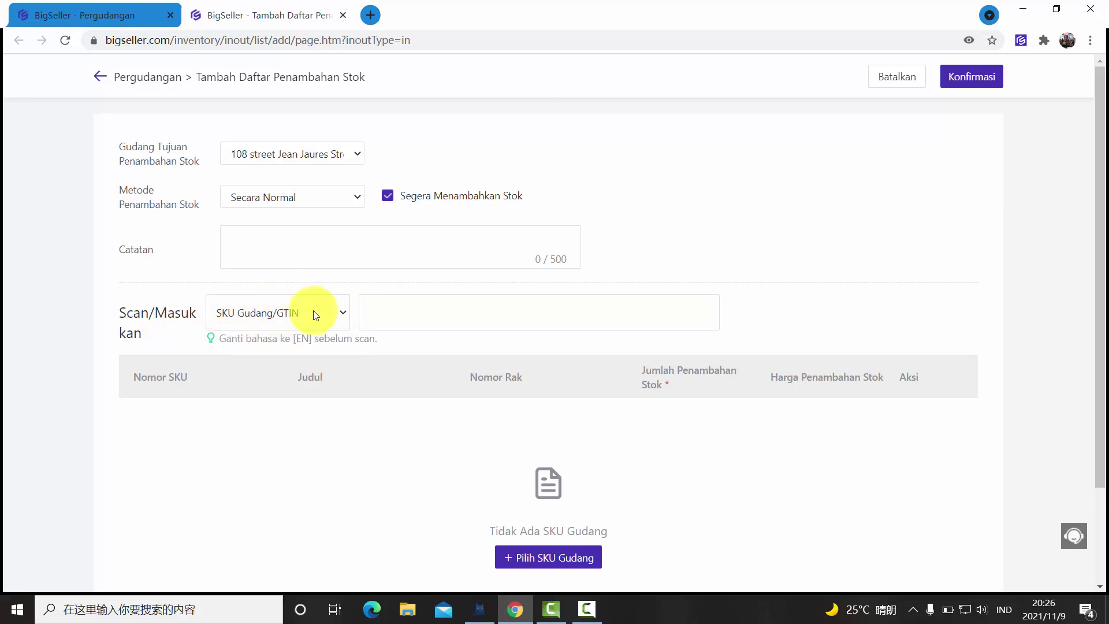
{"action": "left_click", "coordinate": [387, 321]}
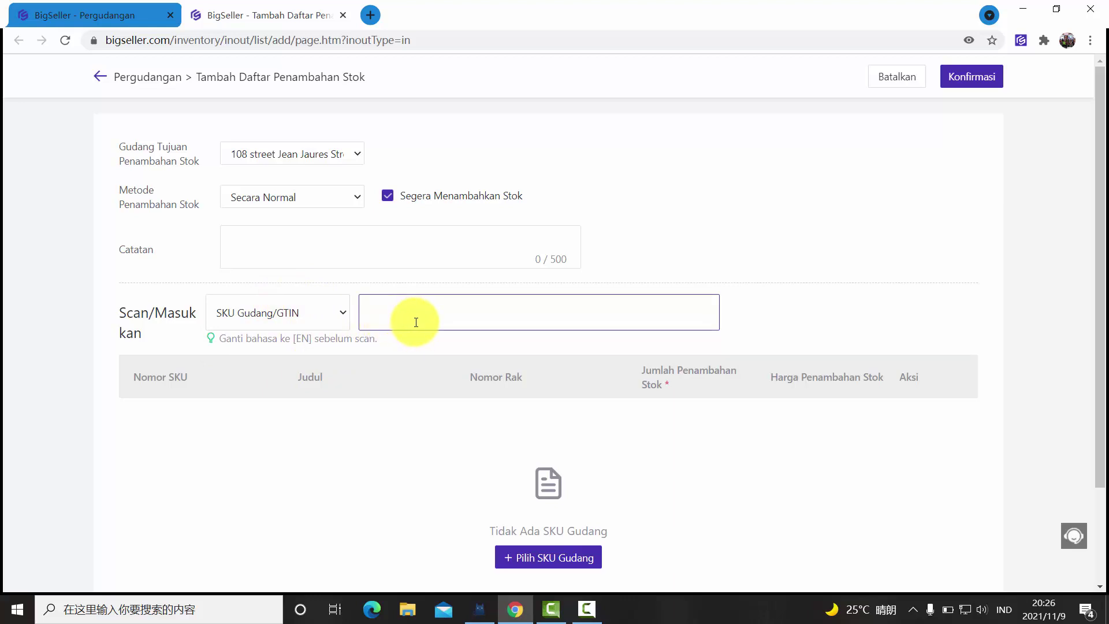
{"action": "type", "text": "shifouyourizhi"}
{"action": "key", "text": "Return"}
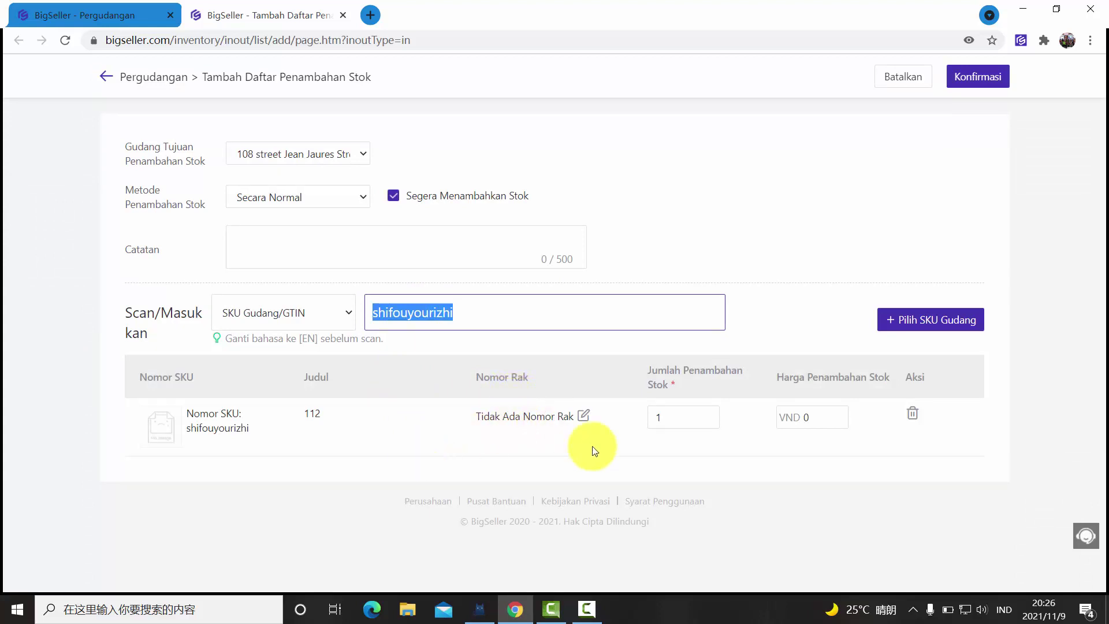
Set the stock addition quantity of shifouyourizhi to 21, confirm the list and close the result.
{"action": "left_click", "coordinate": [699, 421]}
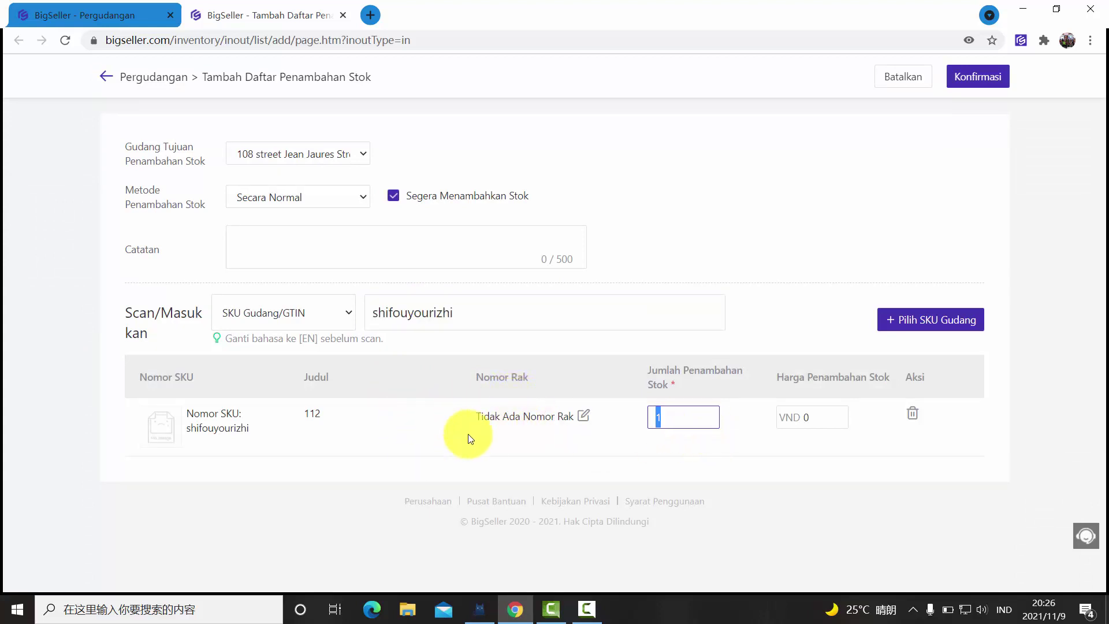
{"action": "type", "text": "21"}
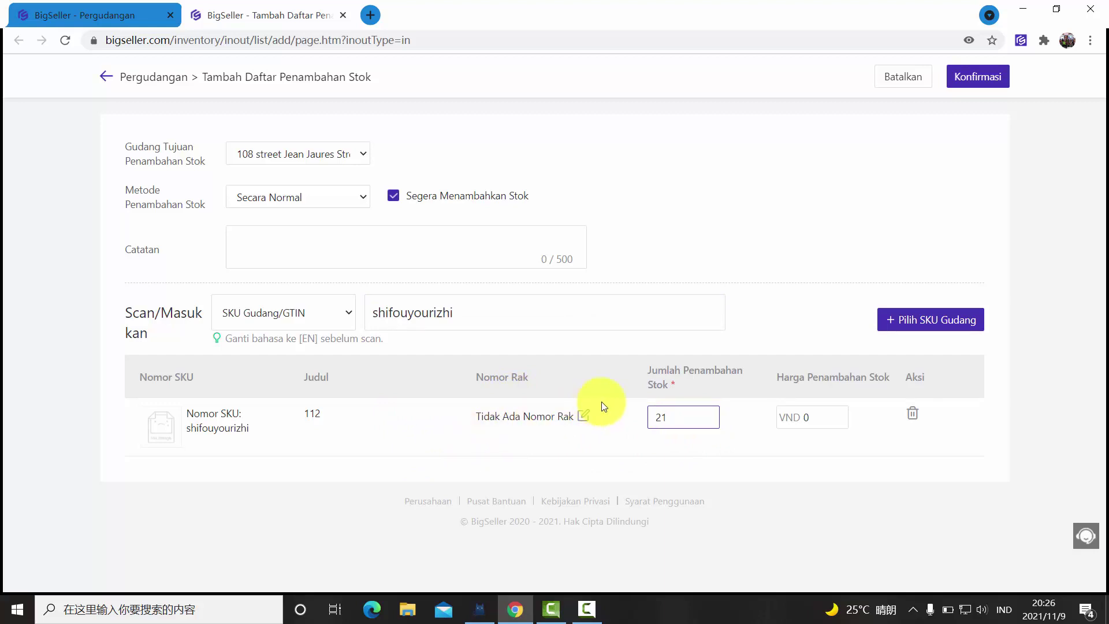
{"action": "left_click", "coordinate": [989, 78]}
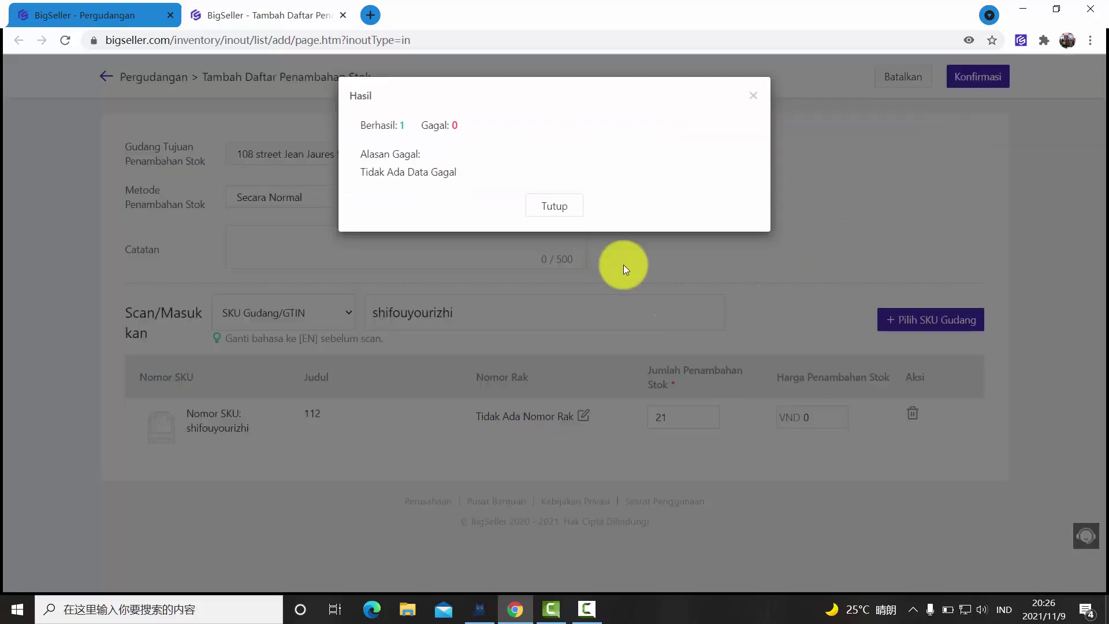
{"action": "left_click", "coordinate": [554, 205]}
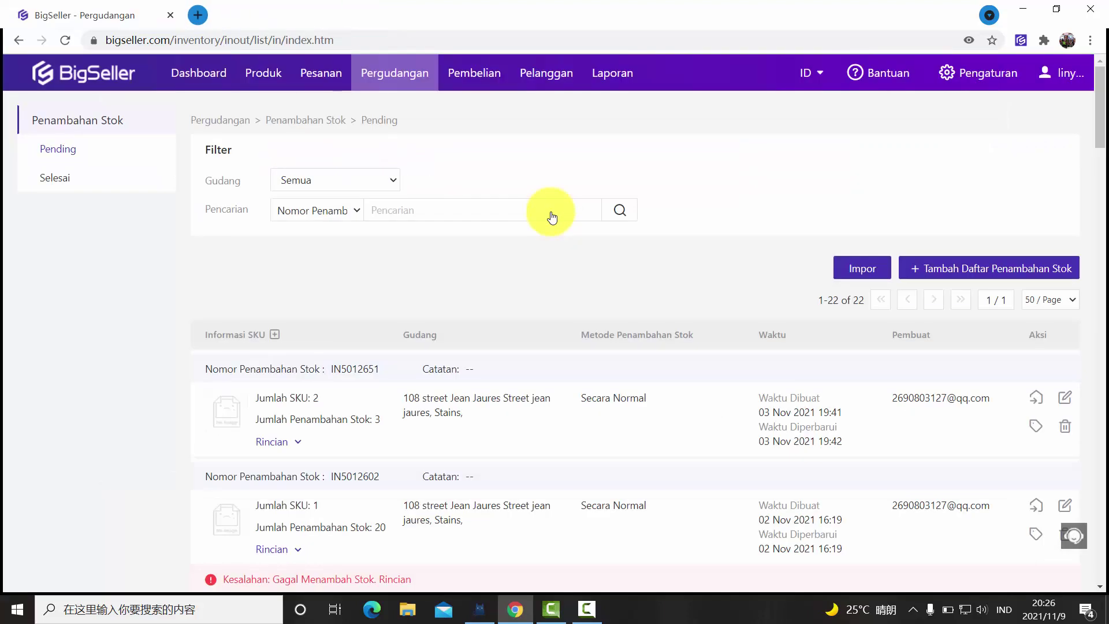
{"action": "mouse_move", "coordinate": [408, 74]}
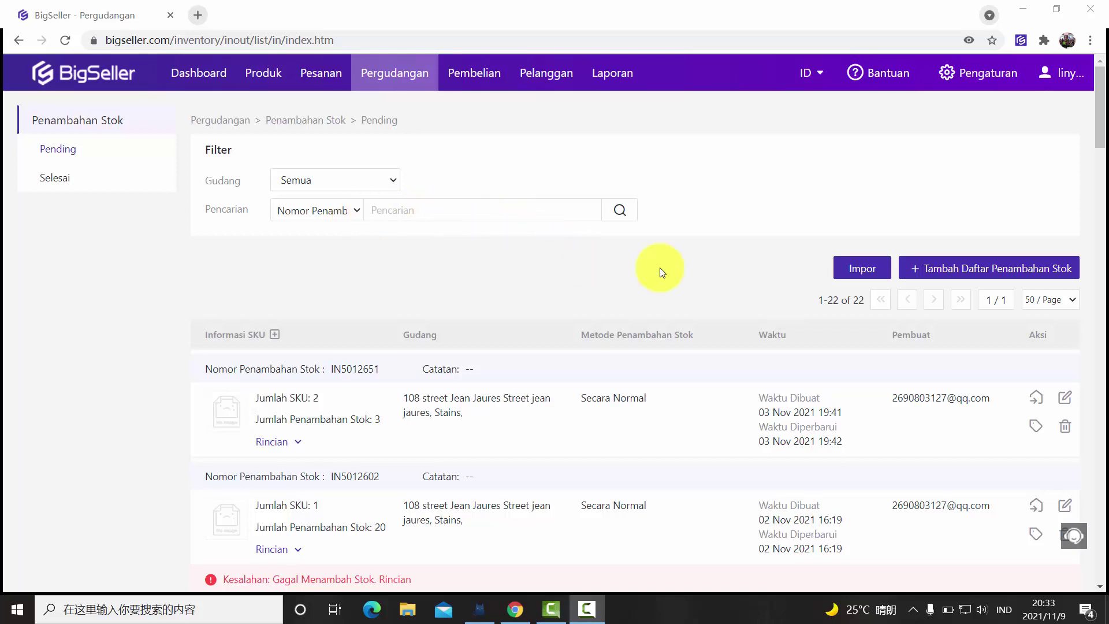
{"action": "mouse_move", "coordinate": [879, 74]}
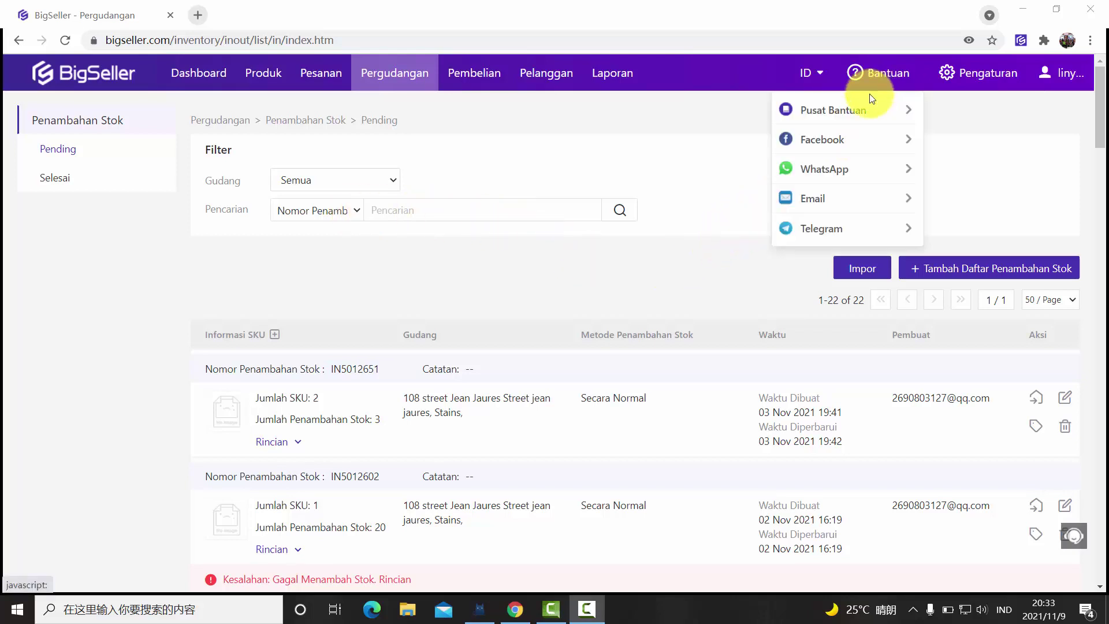